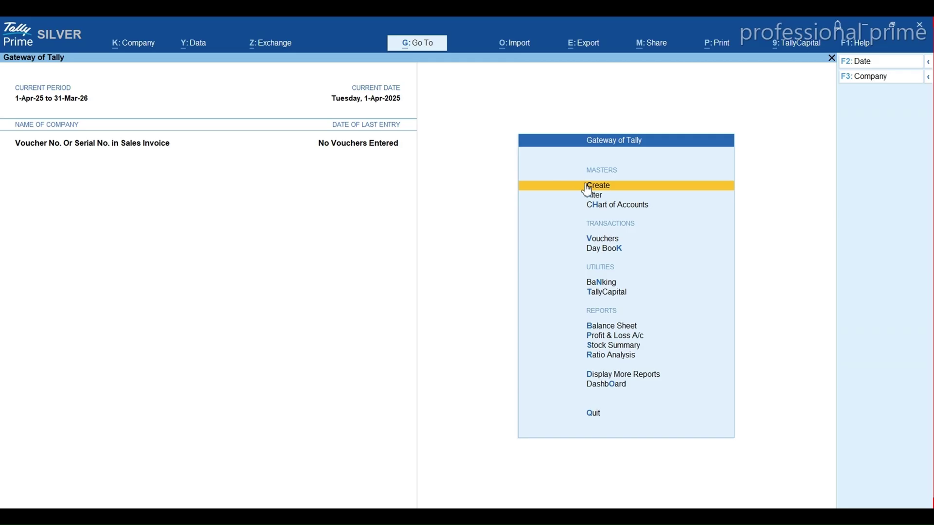
# Step: Start creating a new voucher type master and name it Taxable Invoice
pyautogui.click(617, 195)
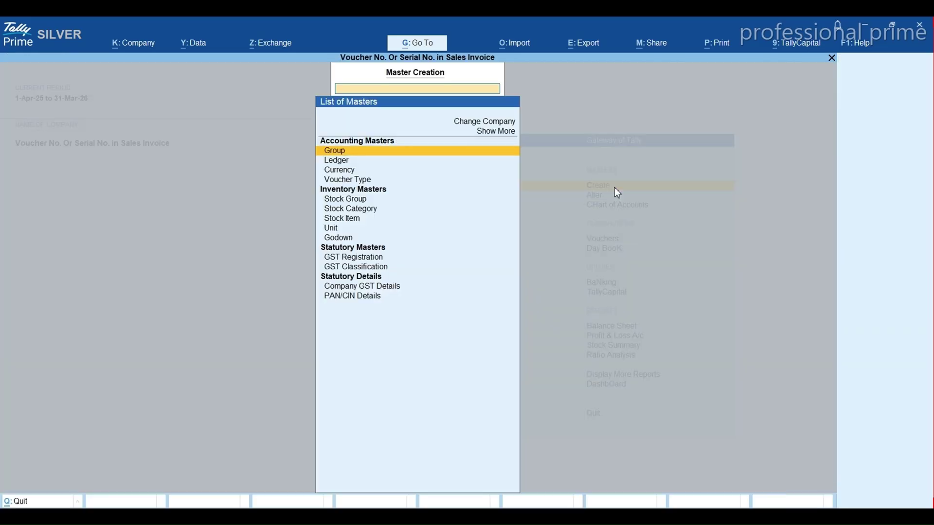
pyautogui.press('Down')
pyautogui.press('Down')
pyautogui.press('Down')
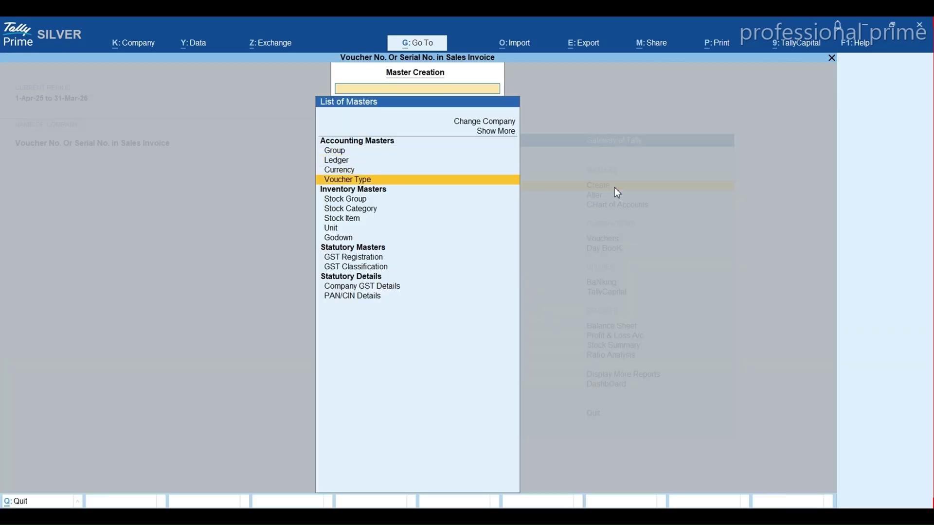
pyautogui.click(411, 181)
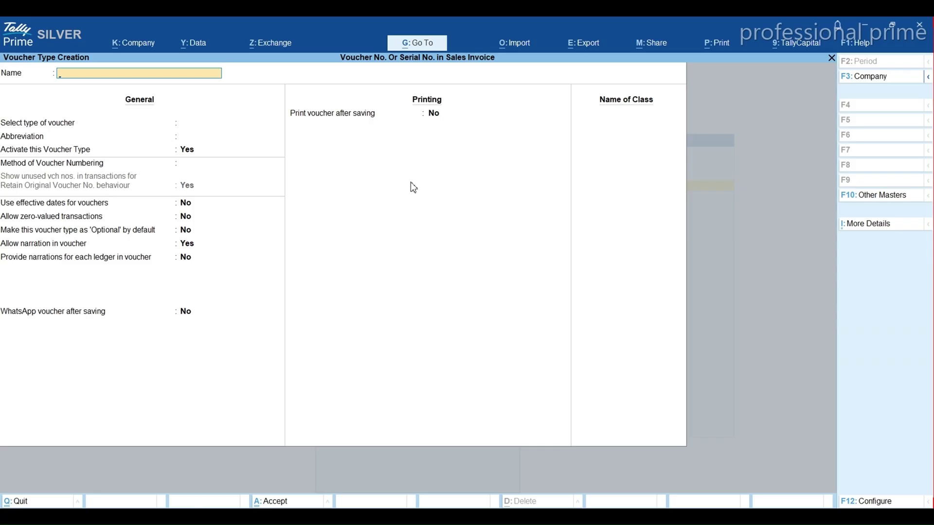
pyautogui.write('Taxable Invoice')
pyautogui.press('Return')
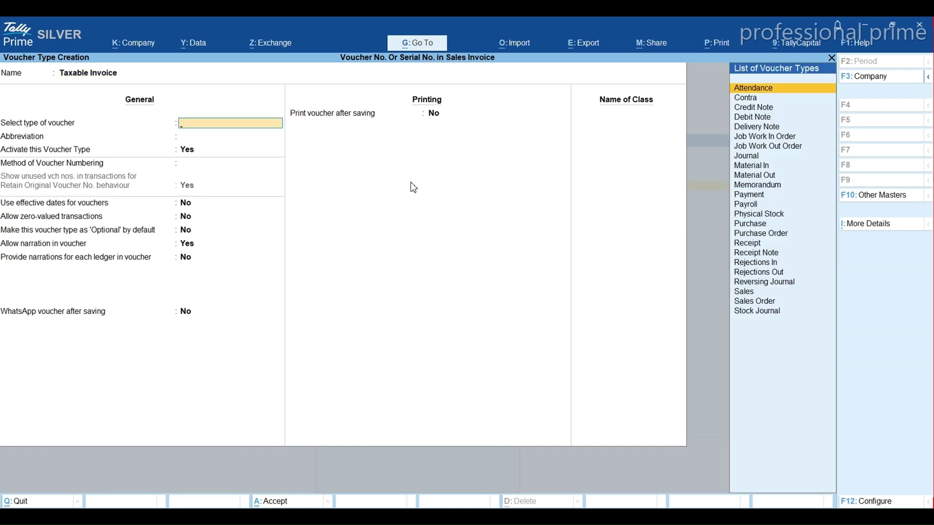
# Step: Base the voucher type on Sales, keeping the abbreviation Sale and leaving it activated
pyautogui.write('Sale')
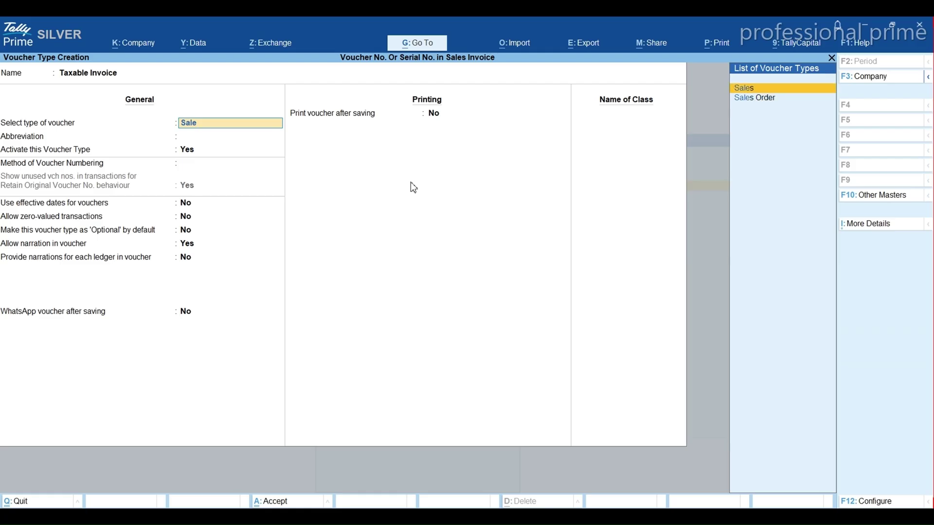
pyautogui.press('Return')
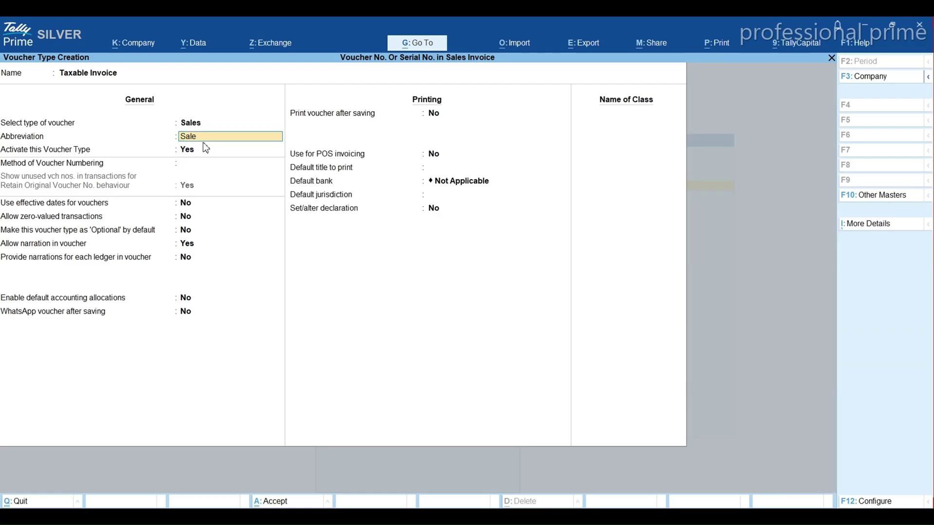
pyautogui.press('Return')
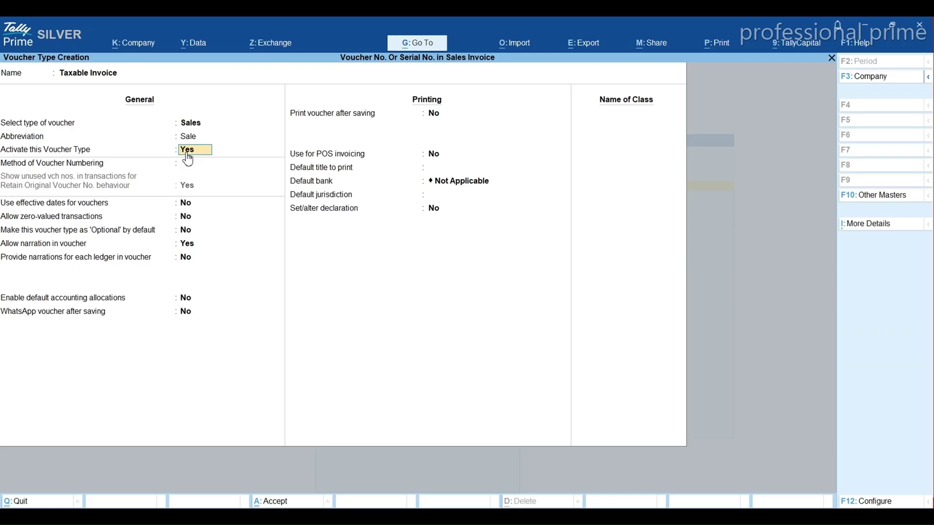
pyautogui.press('Return')
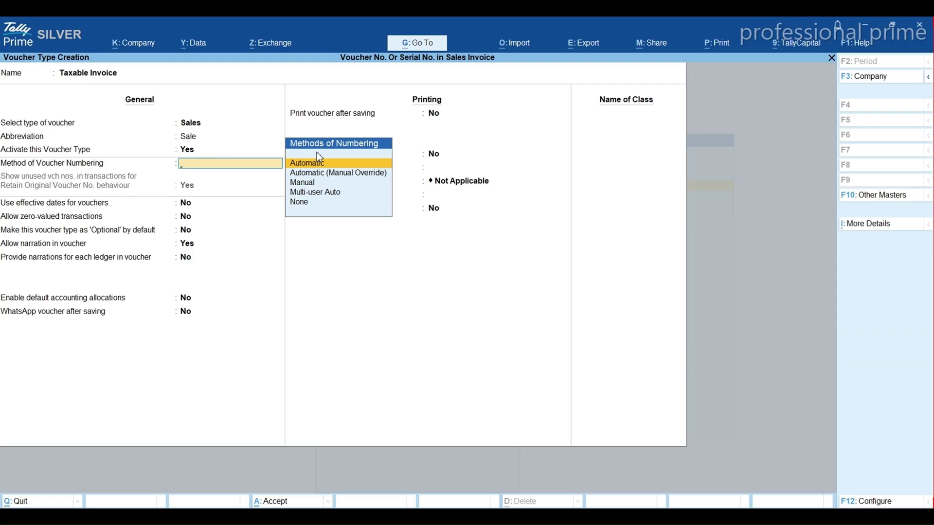
# Step: Set the method of voucher numbering to None, save the voucher type and return to the Gateway of Tally
pyautogui.press('Down')
pyautogui.press('Down')
pyautogui.press('Down')
pyautogui.press('Down')
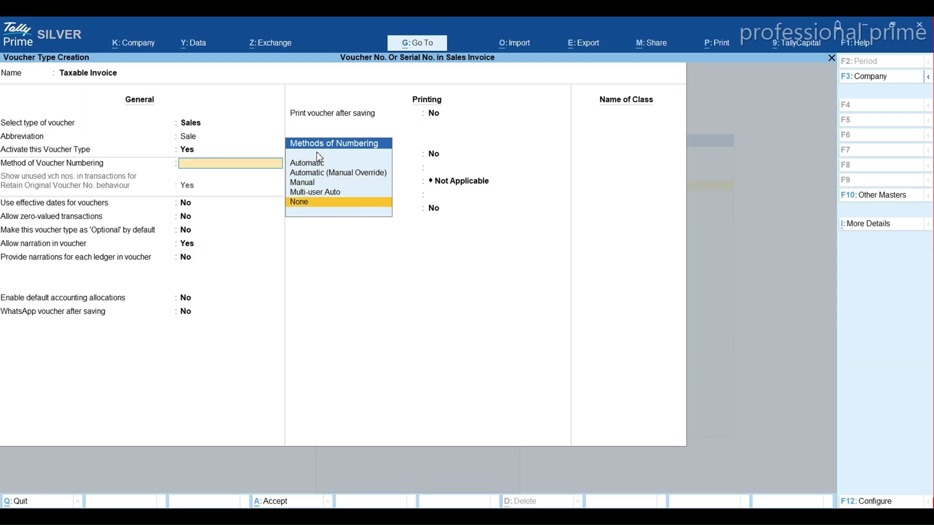
pyautogui.click(325, 205)
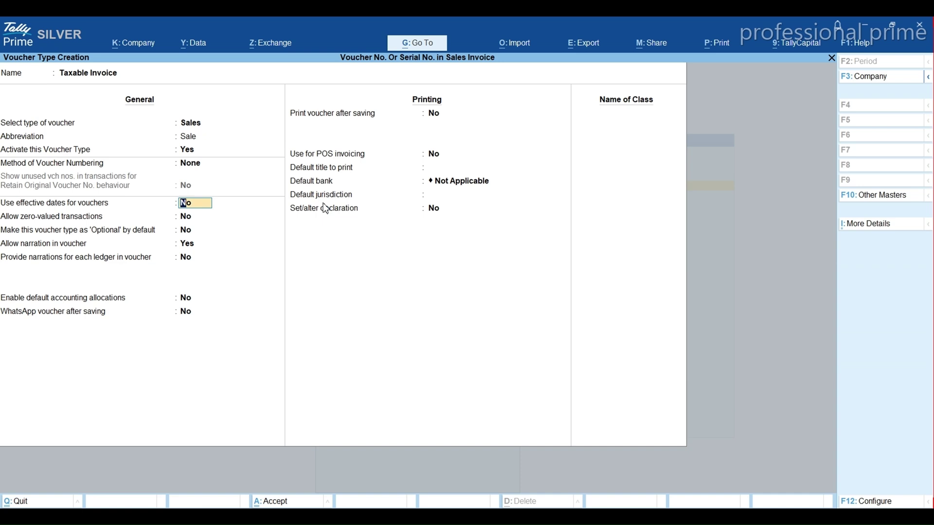
pyautogui.press('ctrl')
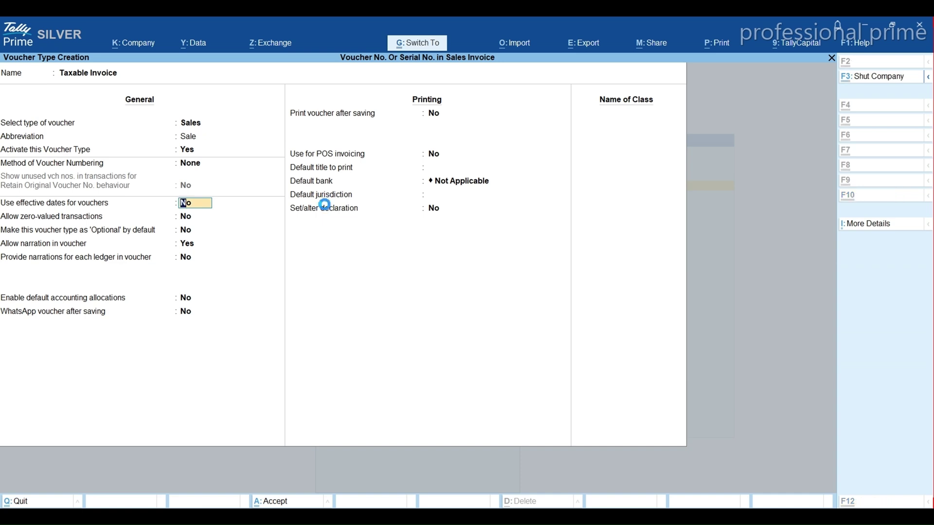
pyautogui.hotkey('ctrl', 'a')
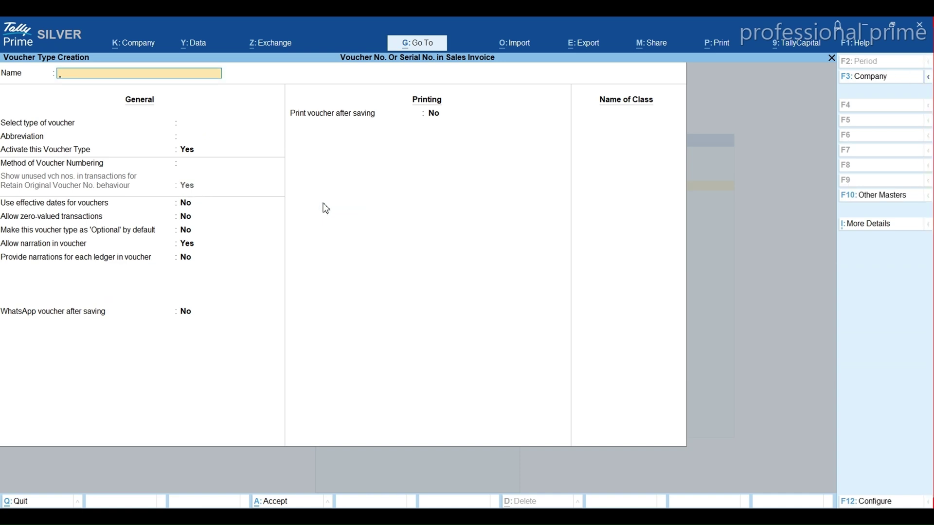
pyautogui.press('Escape')
pyautogui.press('Return')
pyautogui.press('Escape')
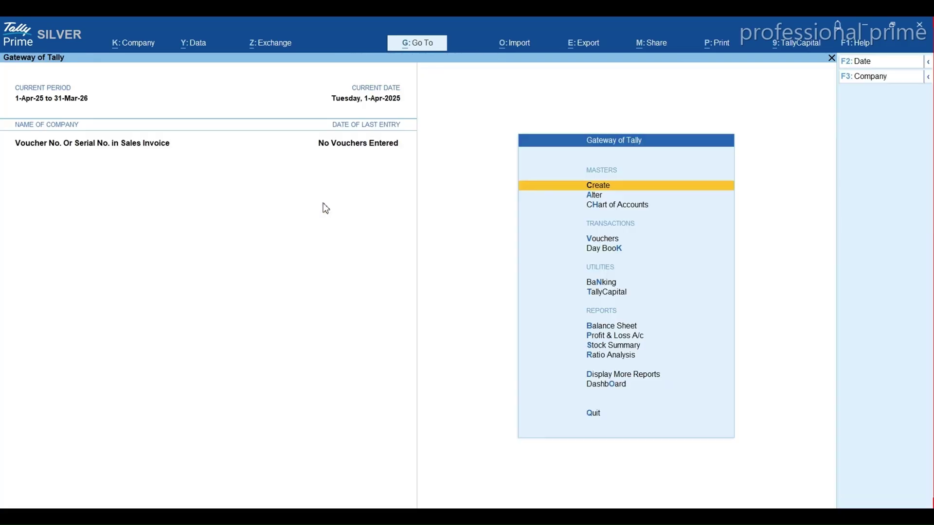
# Step: Open a Taxable Invoice sales voucher, check its header for a voucher number field, and leave without saving
pyautogui.press('v')
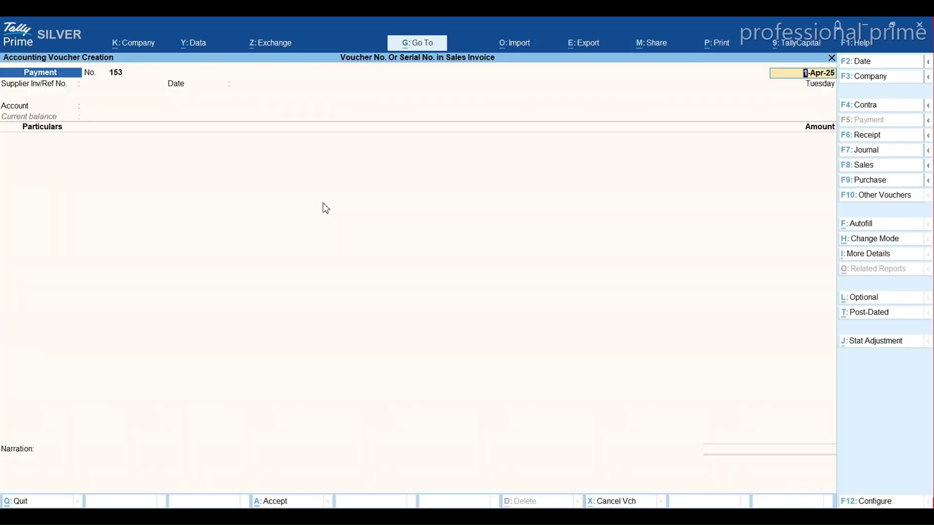
pyautogui.click(865, 166)
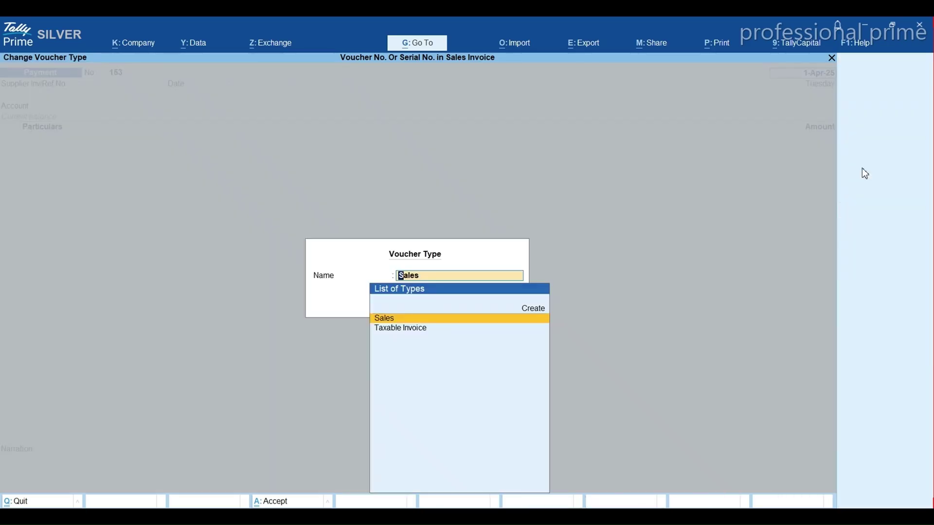
pyautogui.press('Down')
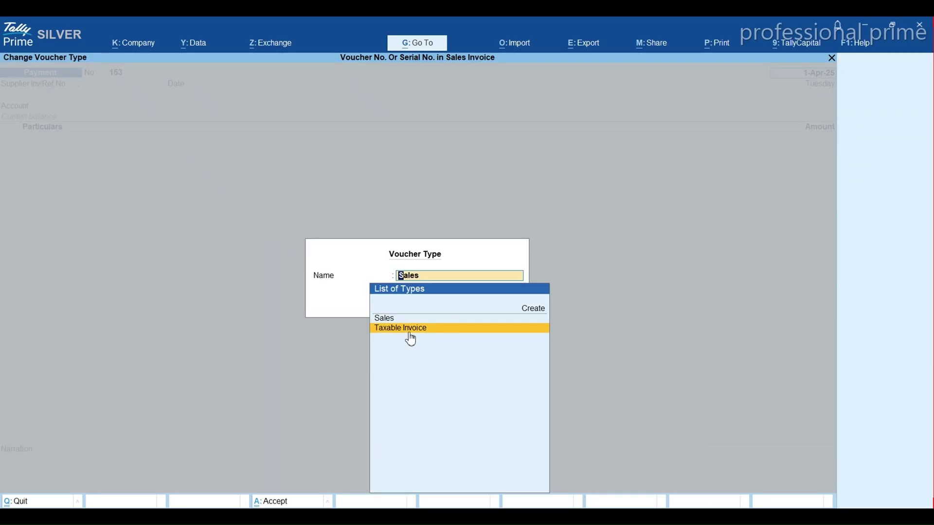
pyautogui.click(442, 329)
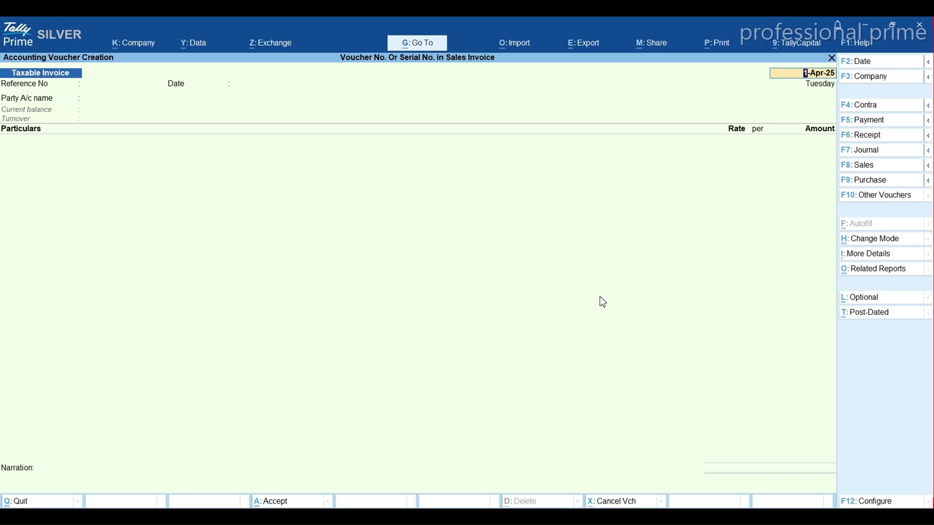
pyautogui.press('alt')
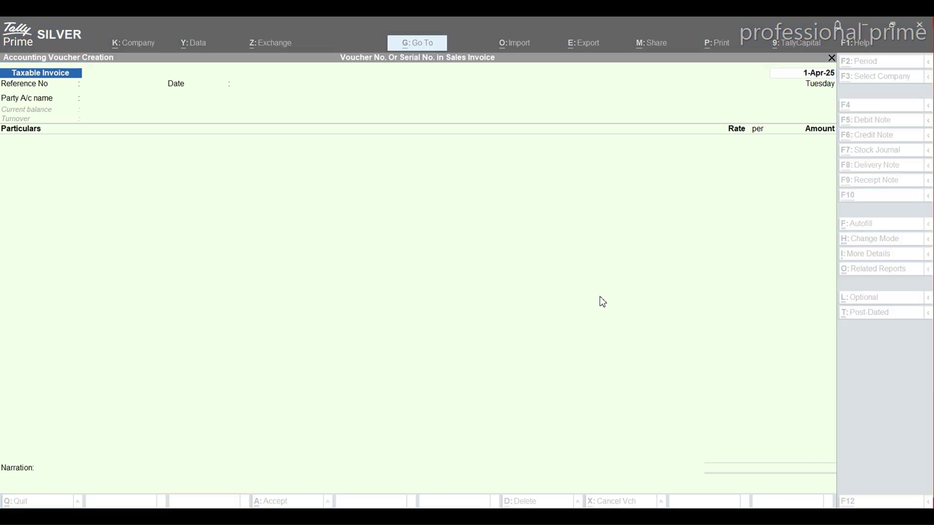
pyautogui.click(805, 501)
pyautogui.press('BackSpace')
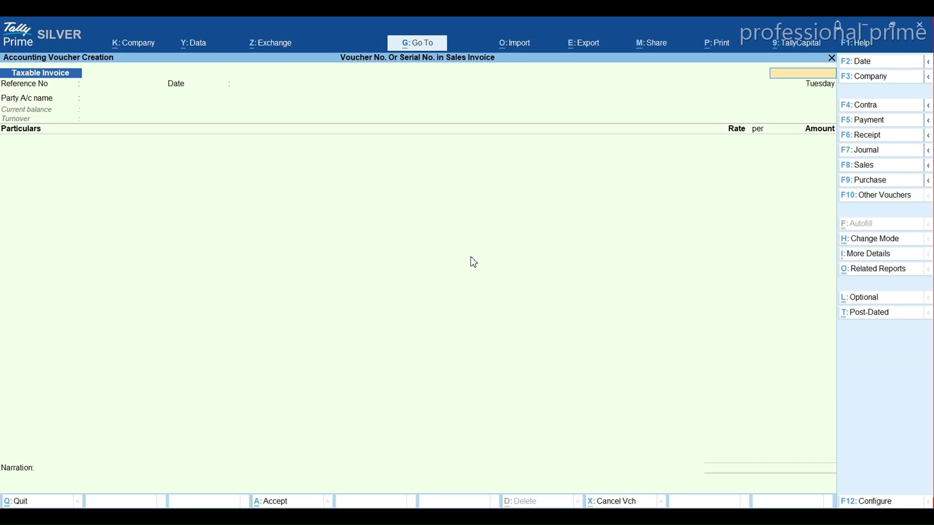
pyautogui.press('Escape')
pyautogui.press('y')
# Step: Open the Taxable Invoice voucher type for alteration
pyautogui.press('Up')
pyautogui.press('Up')
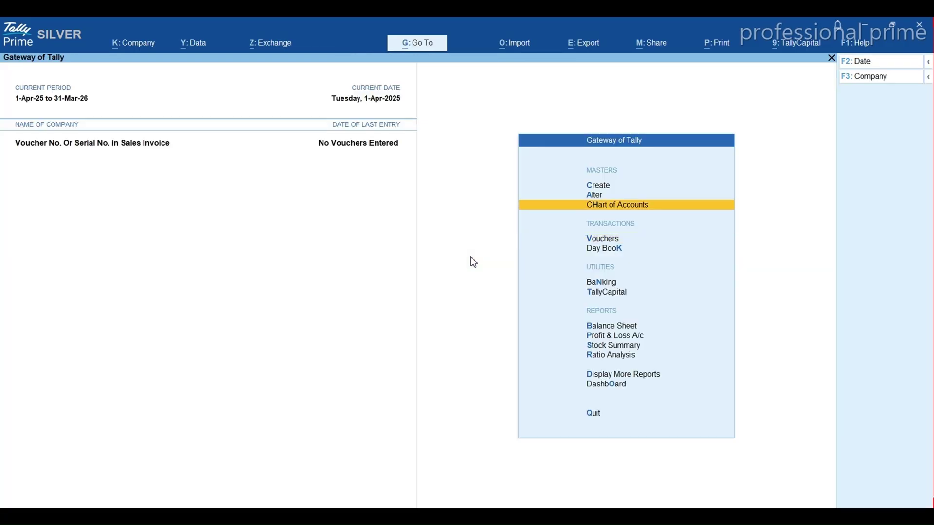
pyautogui.press('Return')
pyautogui.press('Down')
pyautogui.press('Down')
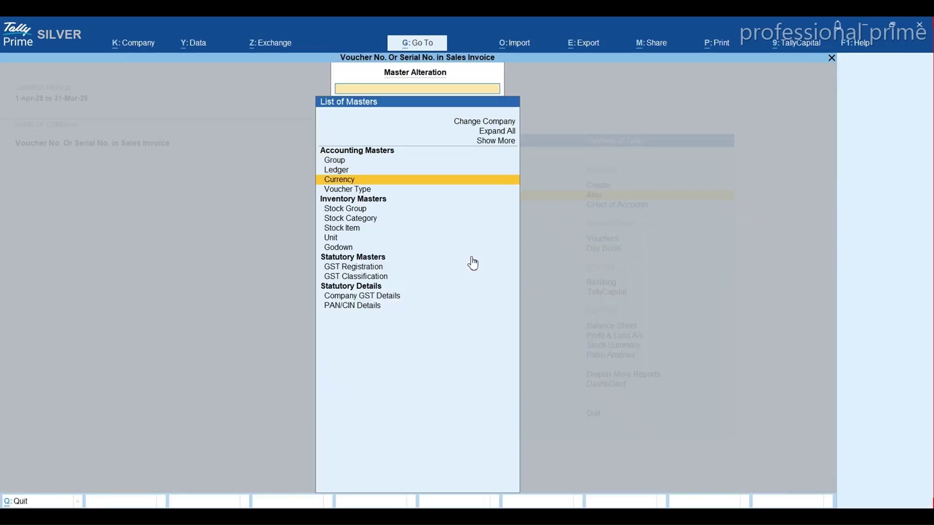
pyautogui.press('Down')
pyautogui.press('Return')
pyautogui.write('Ta')
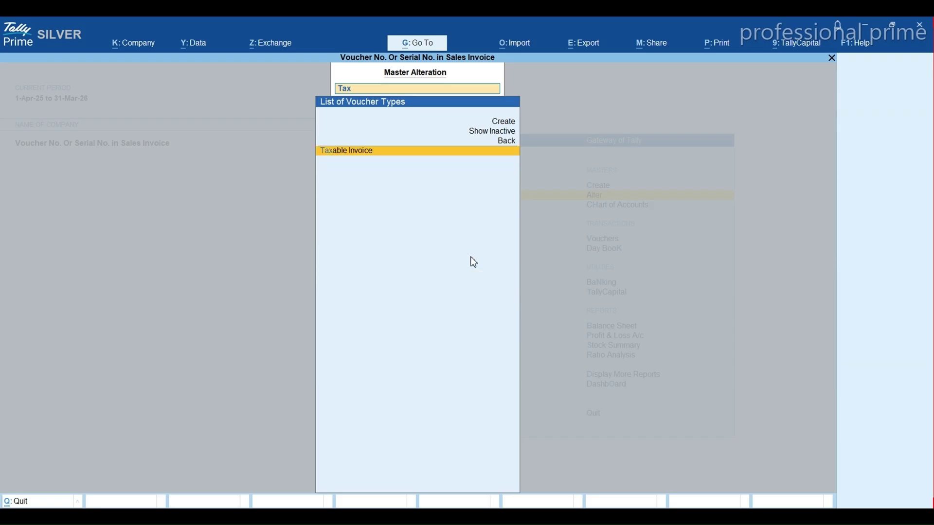
pyautogui.write('x')
pyautogui.press('Return')
# Step: Set the method of voucher numbering to Manual, keep duplicate prevention at Yes, and save the voucher type
pyautogui.press('Return')
pyautogui.press('Return')
pyautogui.press('Return')
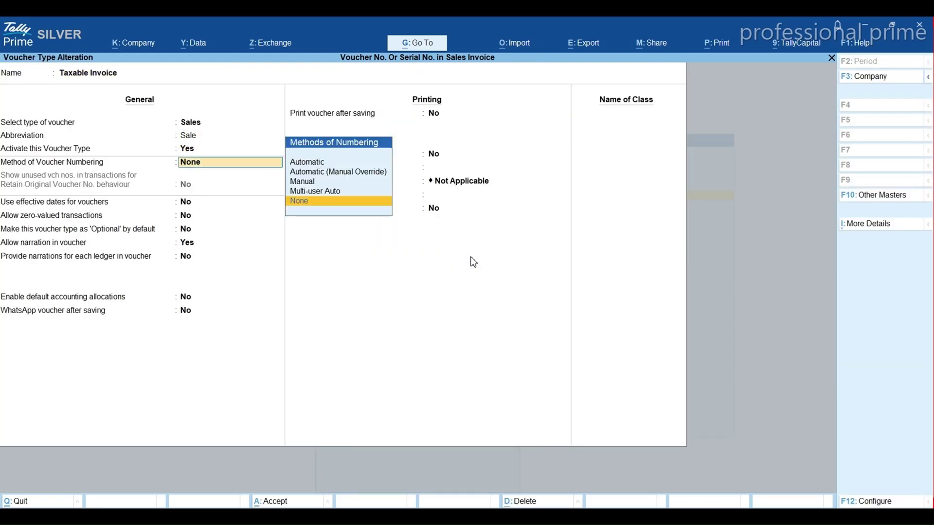
pyautogui.press('Up')
pyautogui.press('Up')
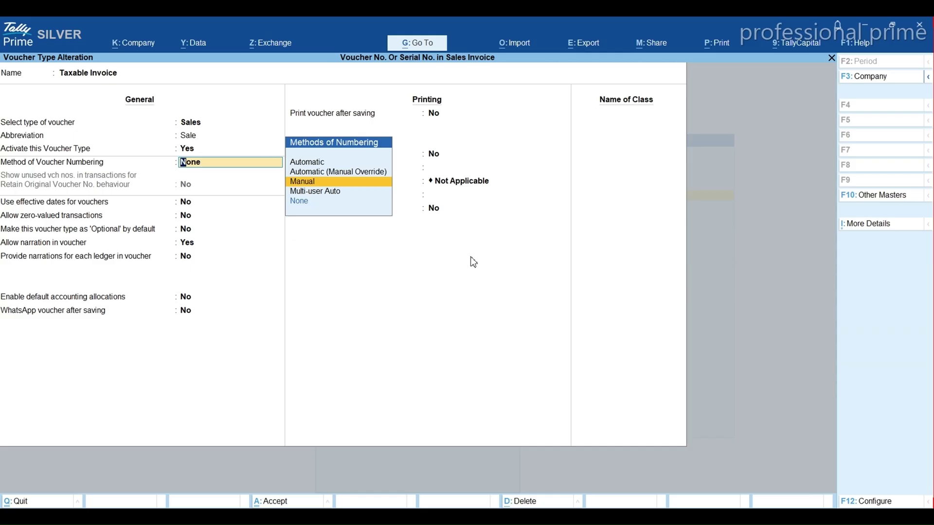
pyautogui.press('Return')
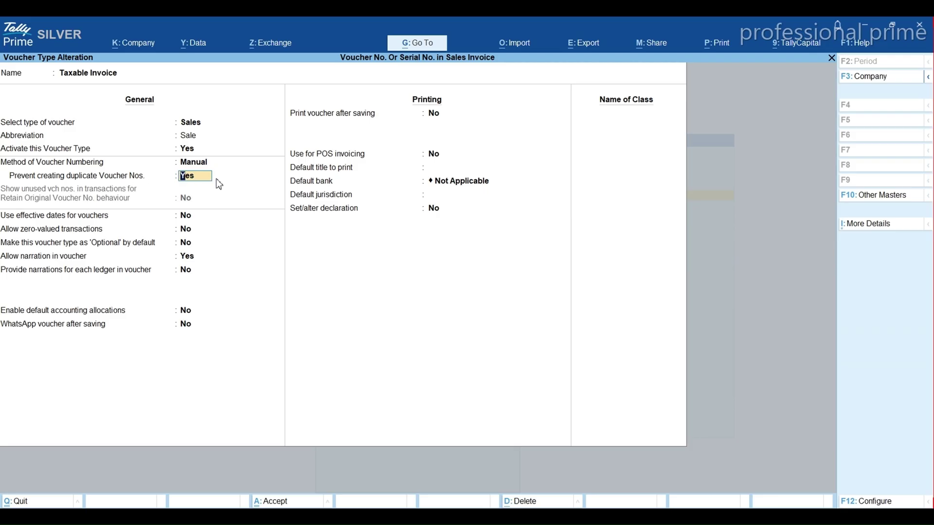
pyautogui.press('ctrl')
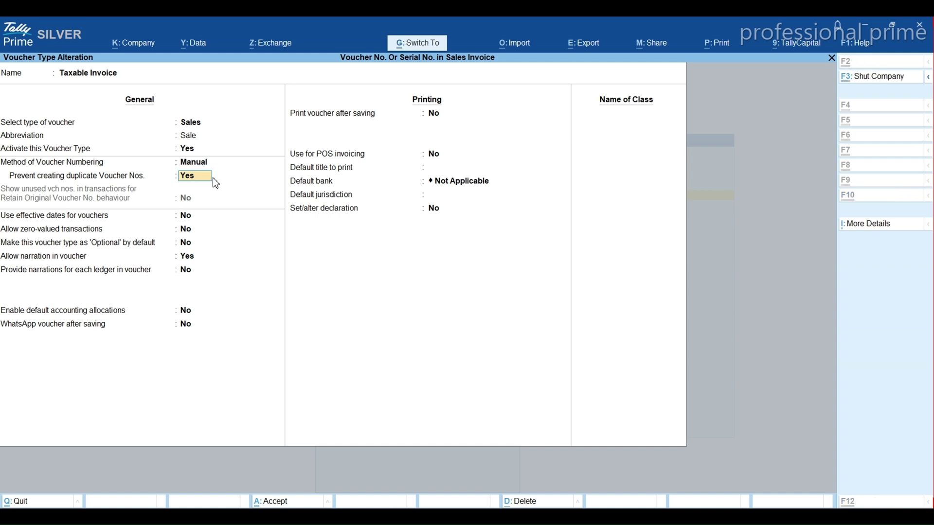
pyautogui.hotkey('ctrl', 'a')
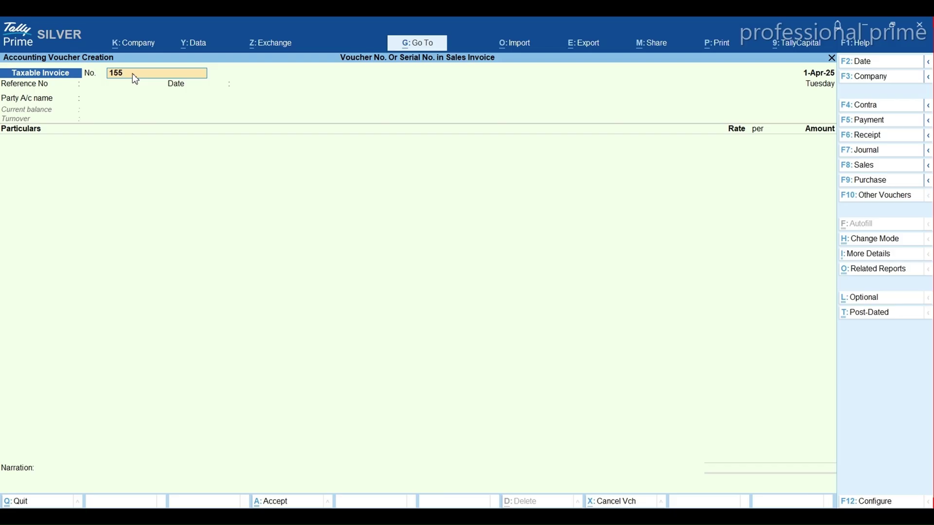
# Step: Keep voucher number 155, leave the reference fields blank, and choose the first customer ledger in the list as the party account
pyautogui.press('Return')
pyautogui.press('Return')
pyautogui.press('Return')
pyautogui.press('Return')
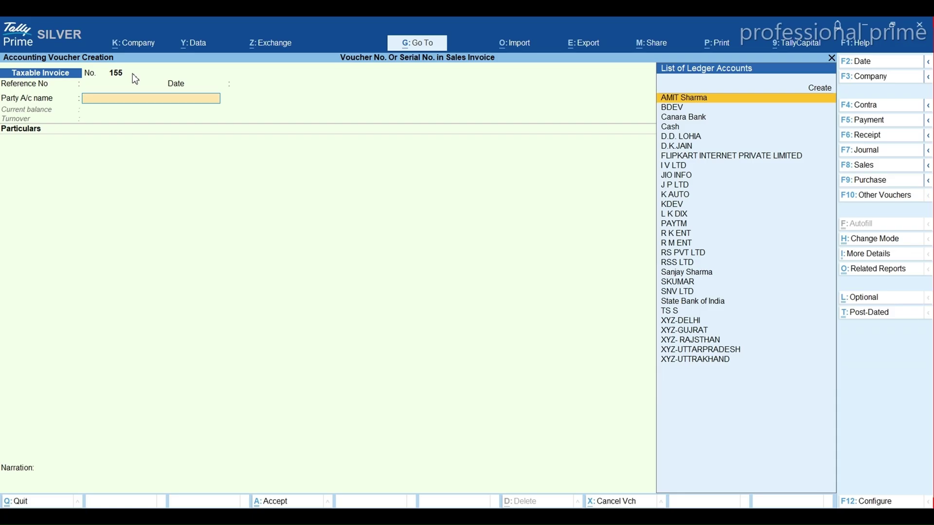
pyautogui.press('Return')
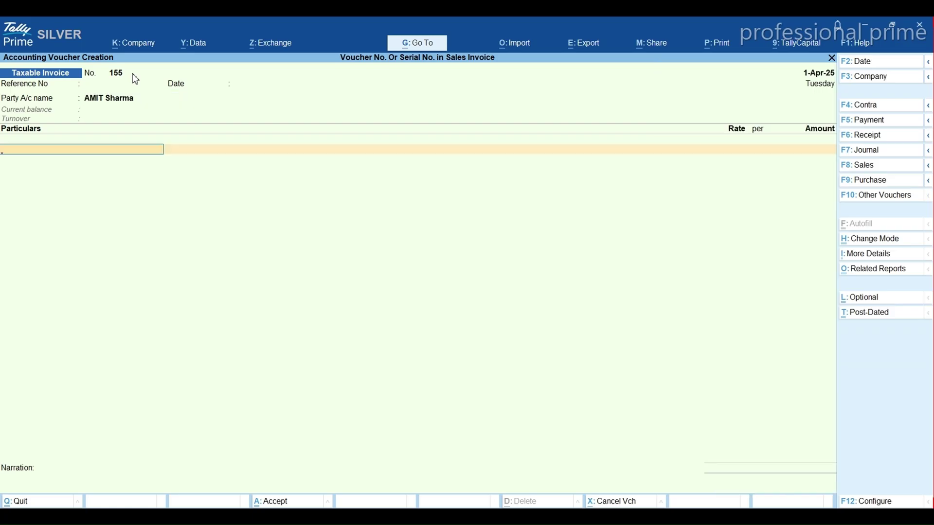
# Step: Add a Central Goods Sales line to the invoice with an amount of 5000
pyautogui.write('ce')
pyautogui.press('Return')
pyautogui.press('Return')
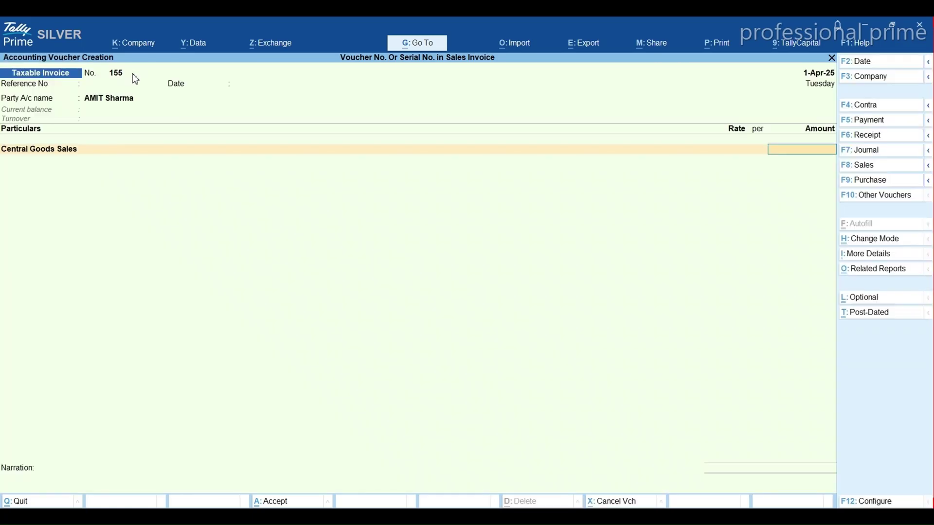
pyautogui.write('5000')
pyautogui.press('Return')
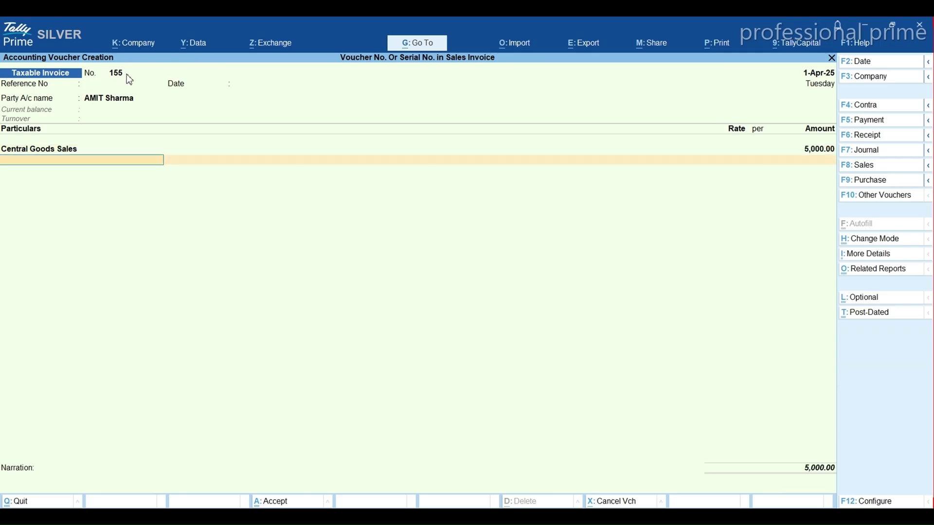
pyautogui.write('Cg')
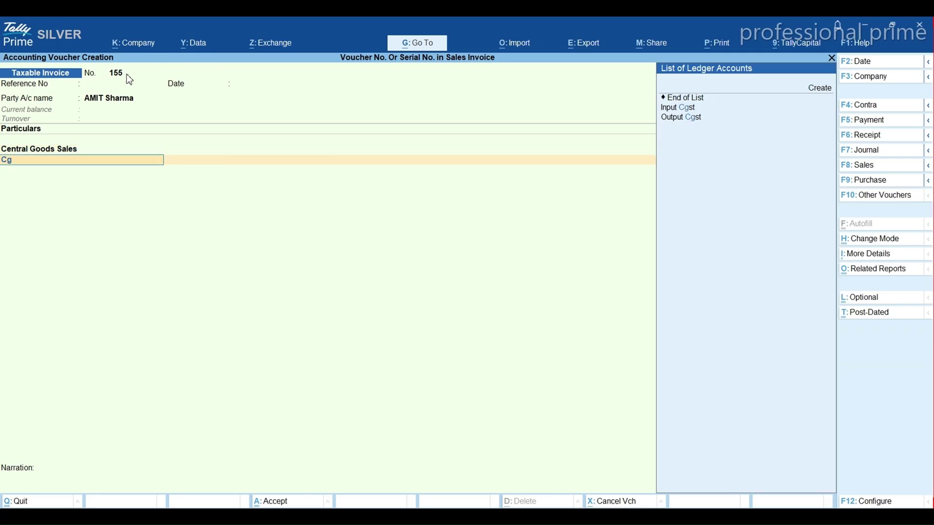
pyautogui.press('Down')
pyautogui.press('BackSpace')
pyautogui.press('BackSpace')
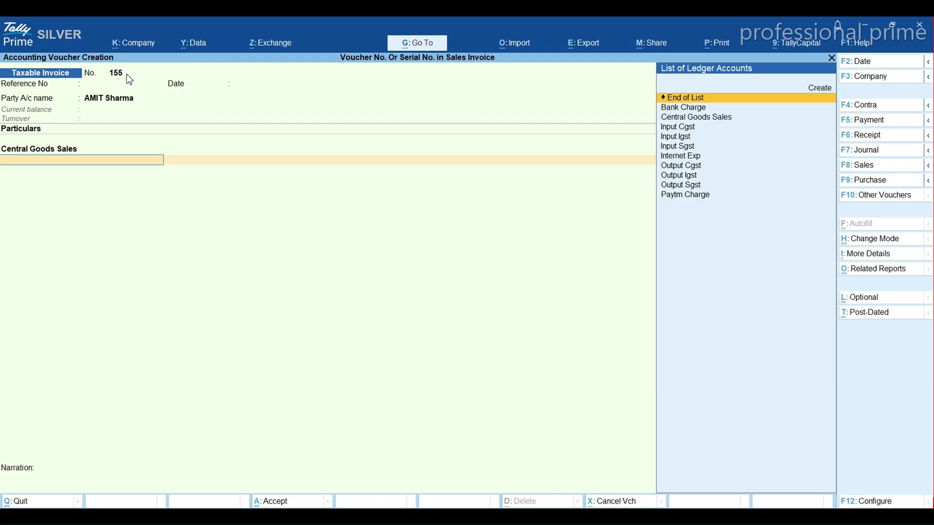
# Step: Add the Output Igst ledger as the tax line below Central Goods Sales
pyautogui.write('Ig')
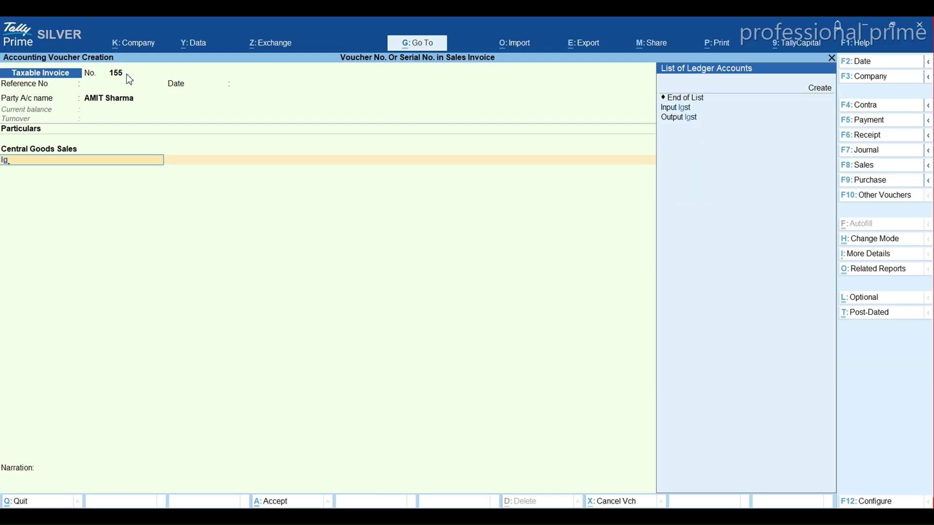
pyautogui.press('Down')
pyautogui.press('Down')
pyautogui.press('Return')
pyautogui.press('Return')
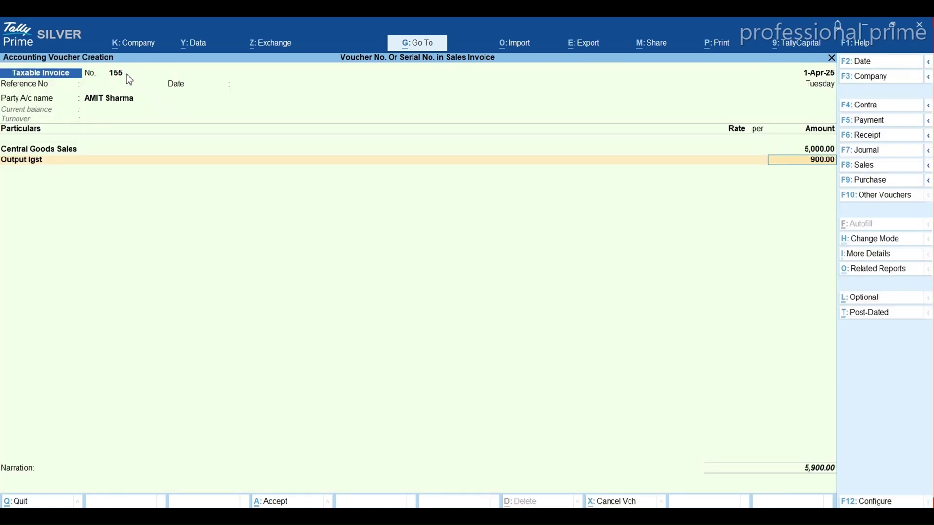
# Step: Save the Taxable Invoice voucher with its Output Igst amount, and try reusing voucher number 155 on the next invoice
pyautogui.press('Return')
pyautogui.hotkey('ctrl', 'a')
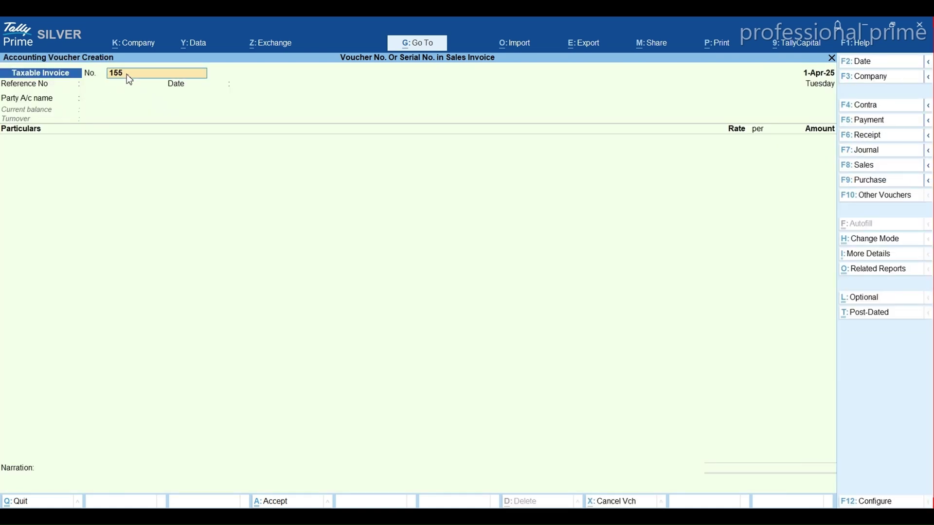
pyautogui.press('Return')
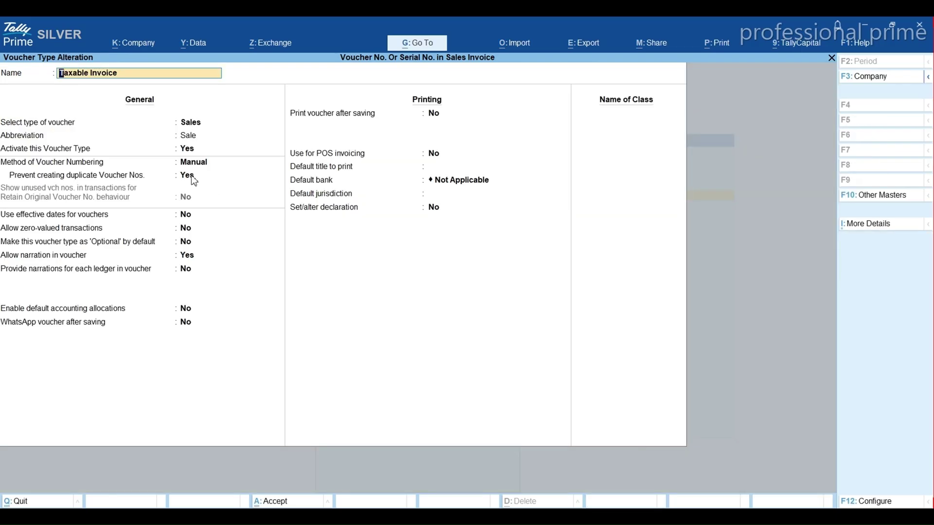
# Step: Try the Multi-user Auto method of voucher numbering for Taxable Invoice with Retain Original Voucher No. as the numbering behaviour
pyautogui.press('Return')
pyautogui.press('Return')
pyautogui.press('Return')
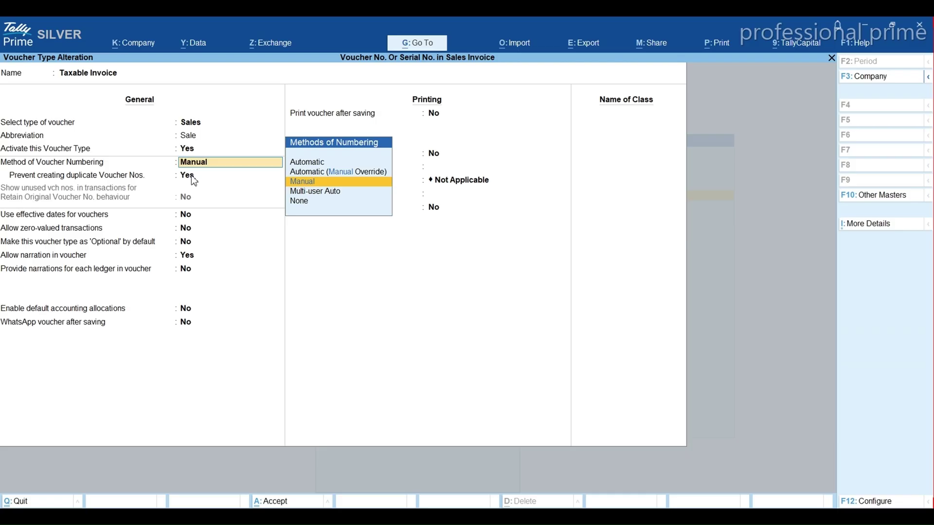
pyautogui.press('Down')
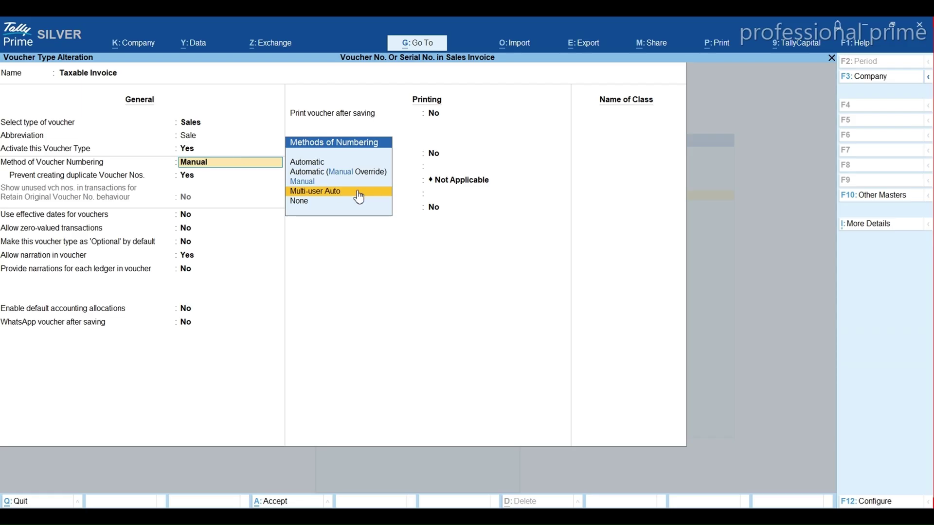
pyautogui.click(307, 194)
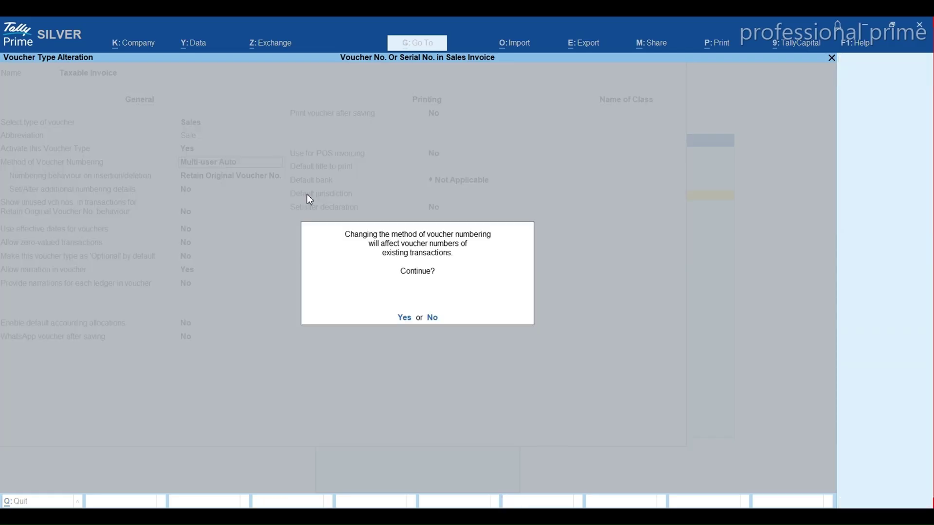
pyautogui.press('y')
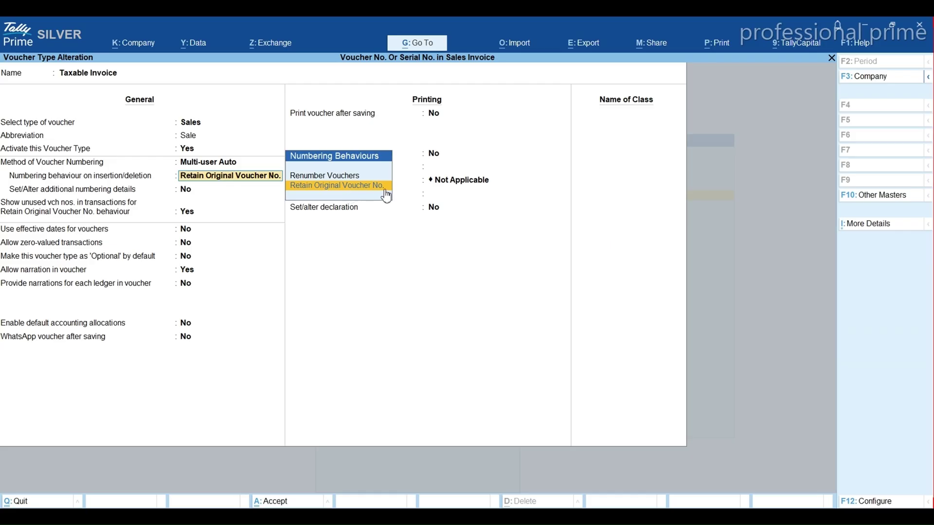
pyautogui.click(343, 193)
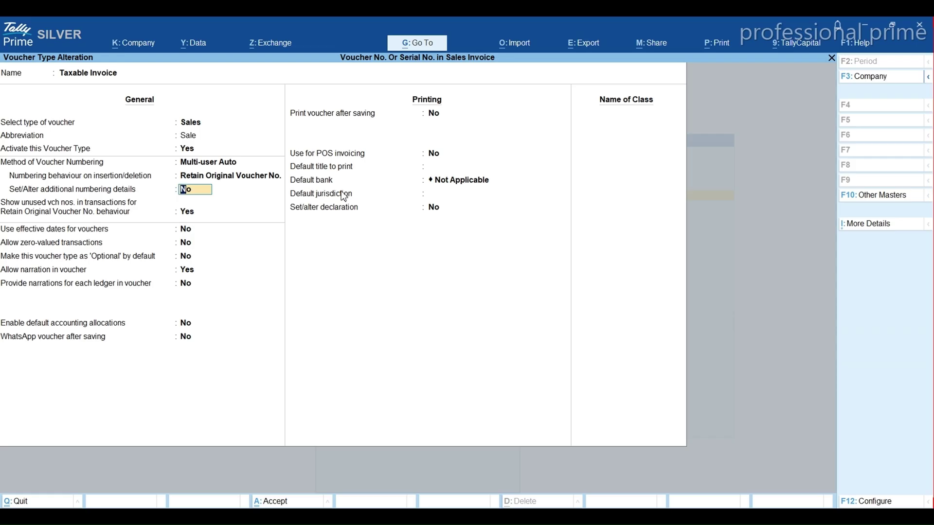
# Step: Set the Taxable Invoice's method of voucher numbering to Automatic (Manual Override), accept the change, and keep duplicate prevention at Yes
pyautogui.press('Up')
pyautogui.press('Up')
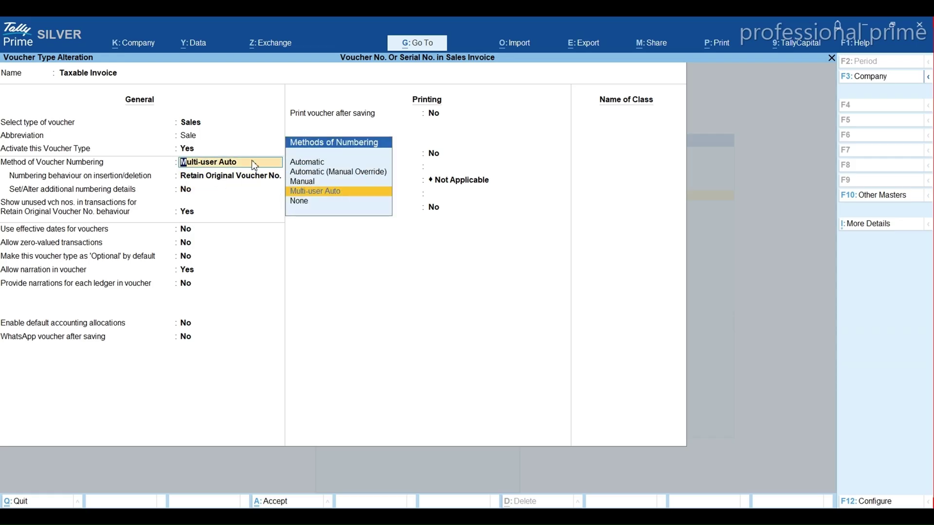
pyautogui.press('Up')
pyautogui.press('Up')
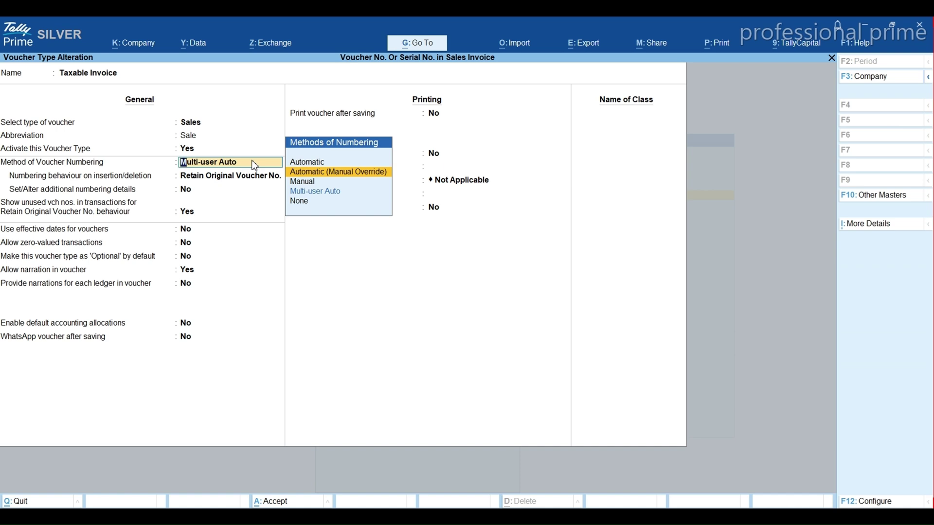
pyautogui.press('Return')
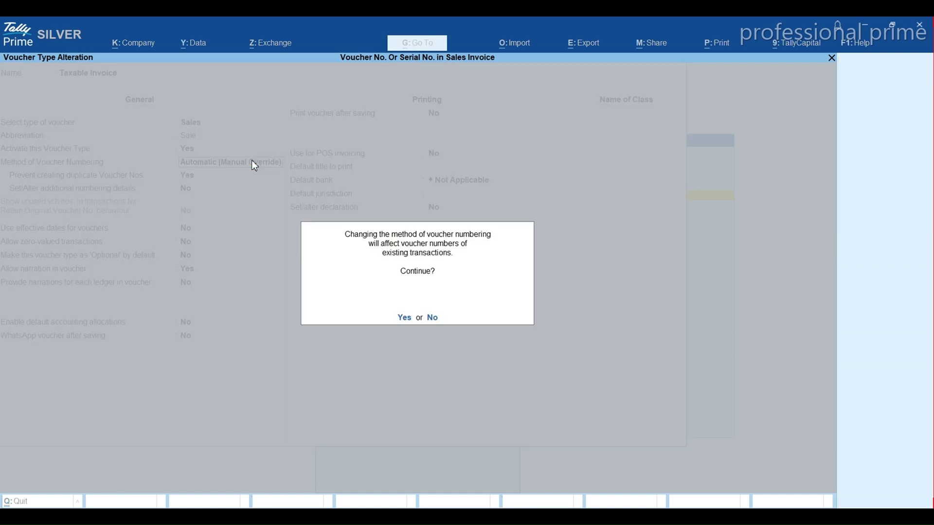
pyautogui.press('Return')
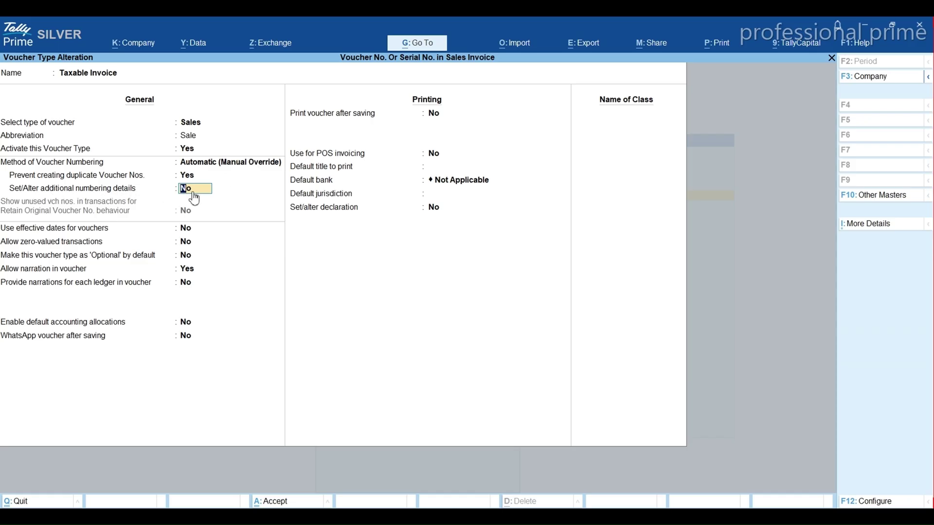
# Step: Enable additional numbering details with starting number 501, numerical part width 3, and prefill with zero left at No
pyautogui.press('y')
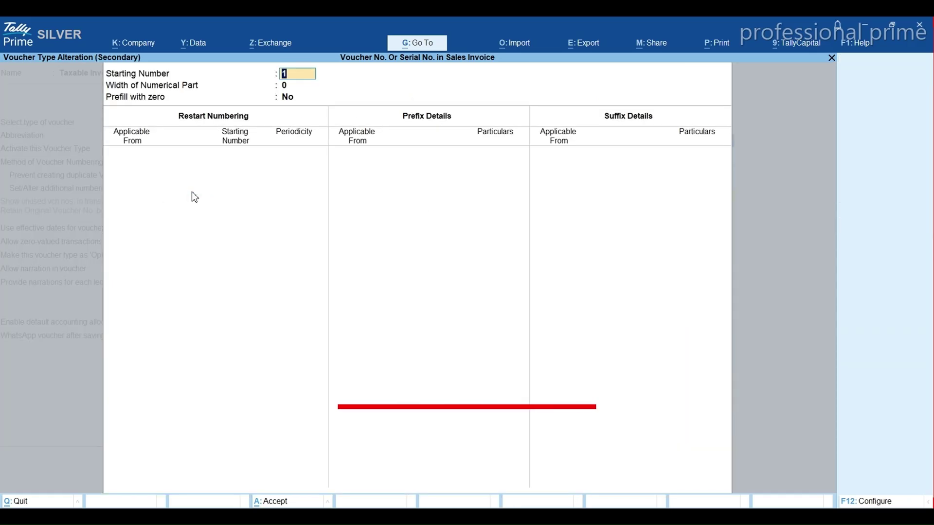
pyautogui.press('Return')
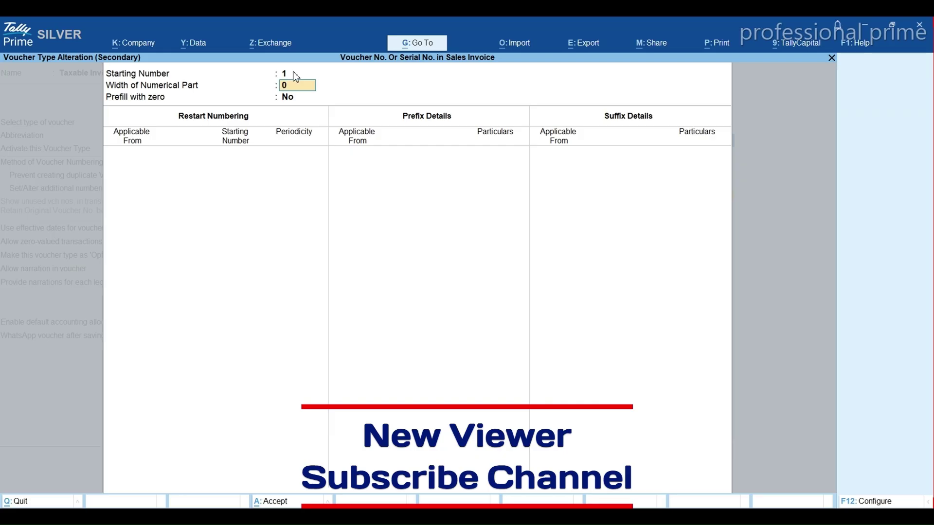
pyautogui.click(297, 74)
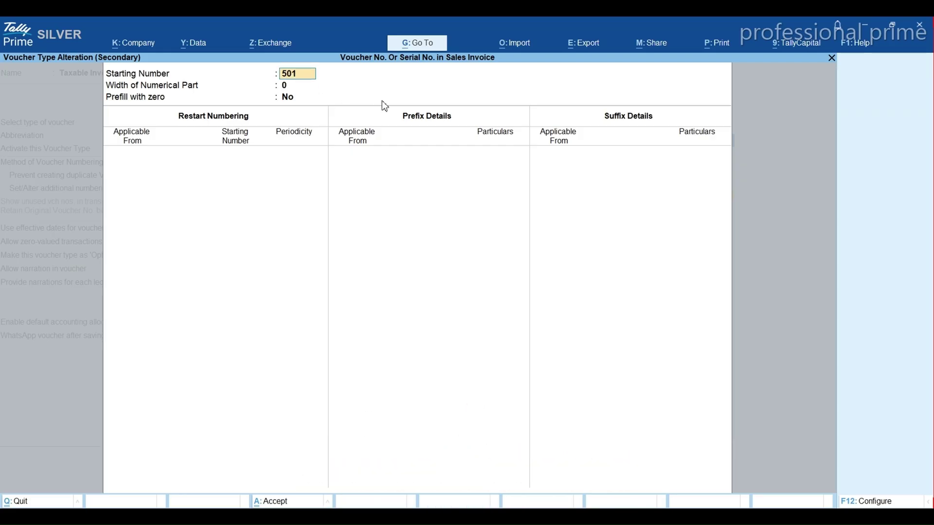
pyautogui.press('Return')
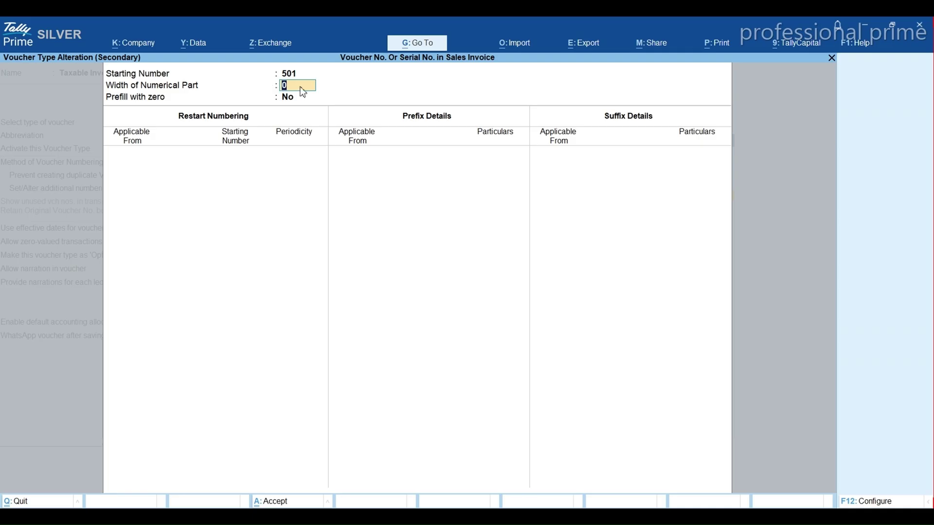
pyautogui.write('3')
pyautogui.press('Return')
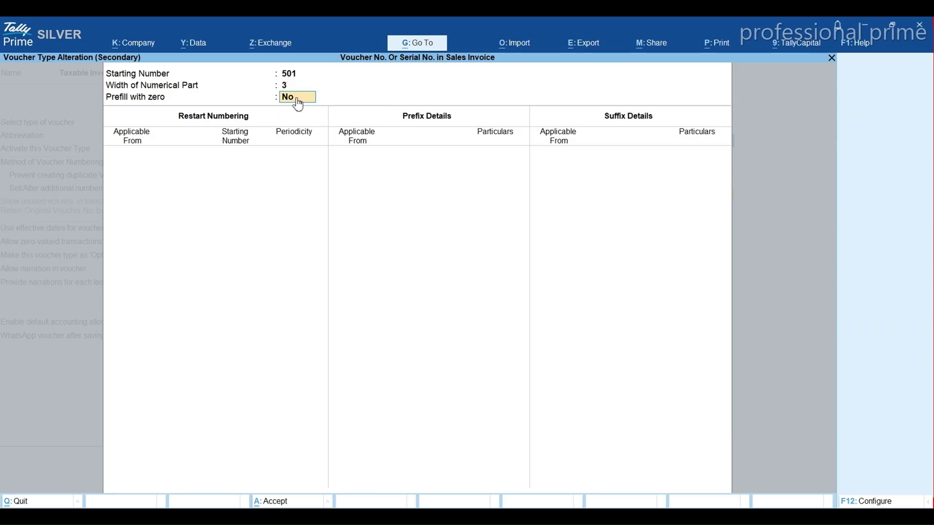
pyautogui.press('Return')
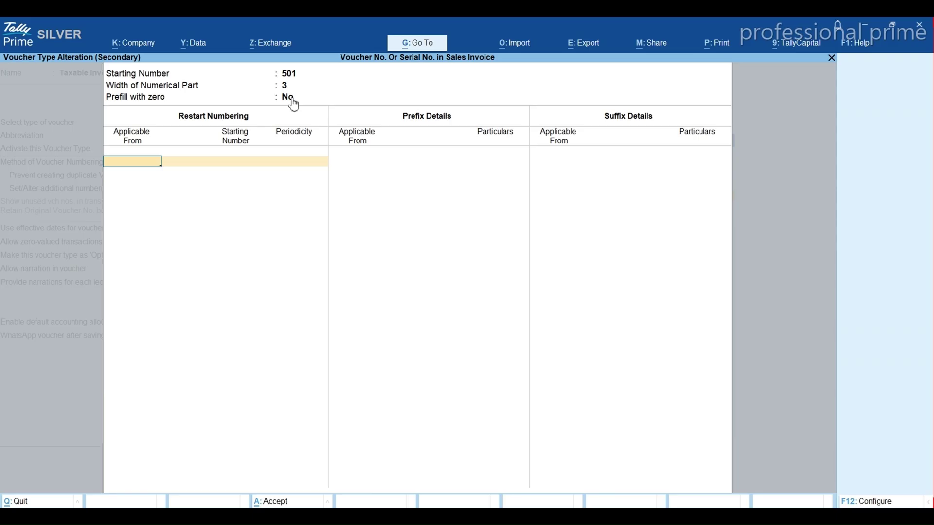
# Step: Define restart numbering applicable from 1-Apr-25 with starting number 501 and yearly periodicity
pyautogui.write('1-4-25')
pyautogui.press('Return')
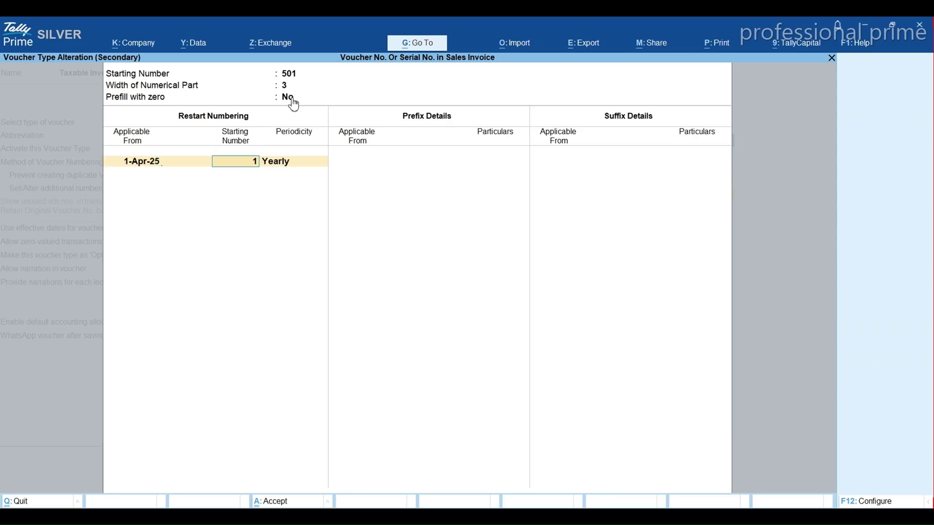
pyautogui.press('Return')
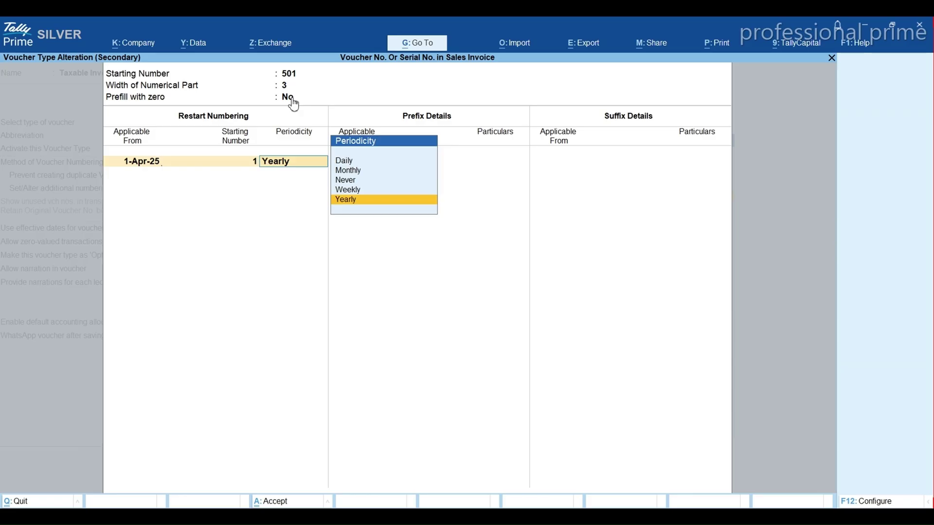
pyautogui.press('BackSpace')
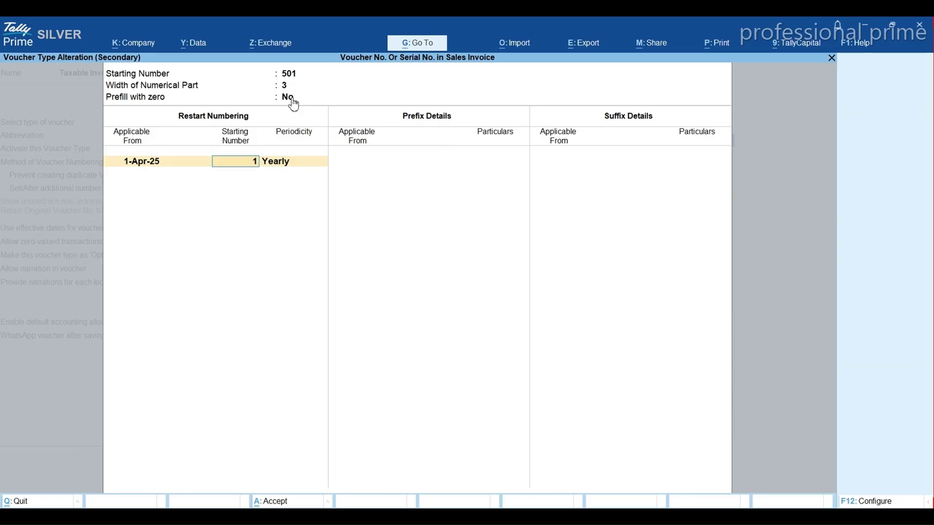
pyautogui.write('501')
pyautogui.press('Return')
pyautogui.press('Return')
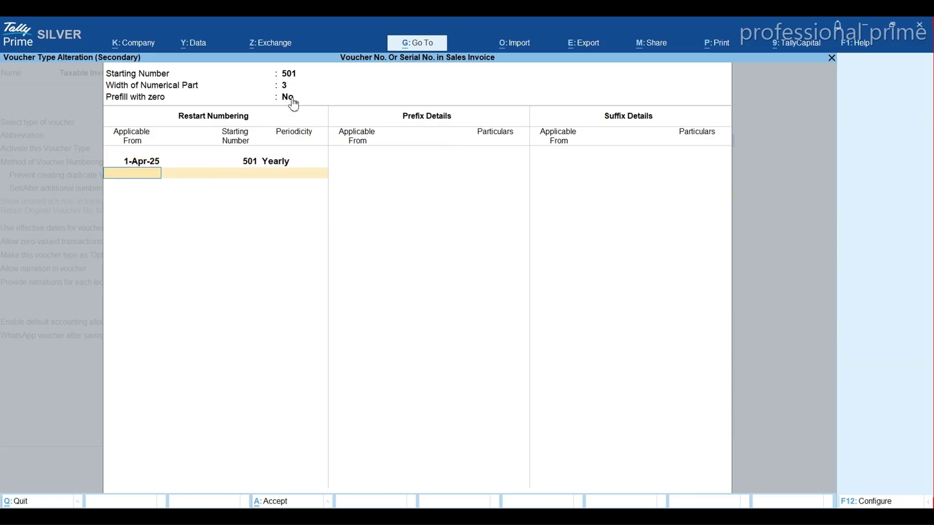
pyautogui.press('Return')
# Step: Add the prefix ABC- to the voucher numbers, applicable from 1-Apr-25
pyautogui.write('1')
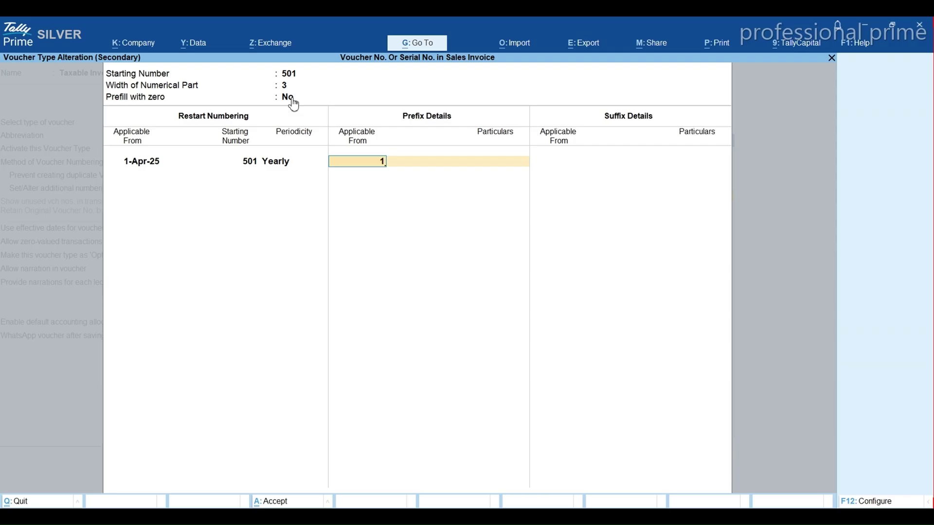
pyautogui.write('-4')
pyautogui.press('Return')
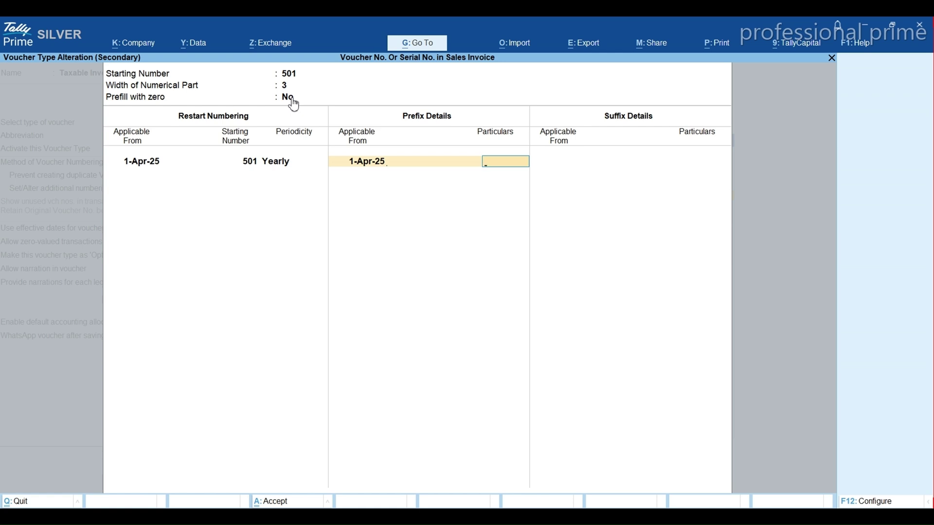
pyautogui.write('ABC-')
pyautogui.press('Return')
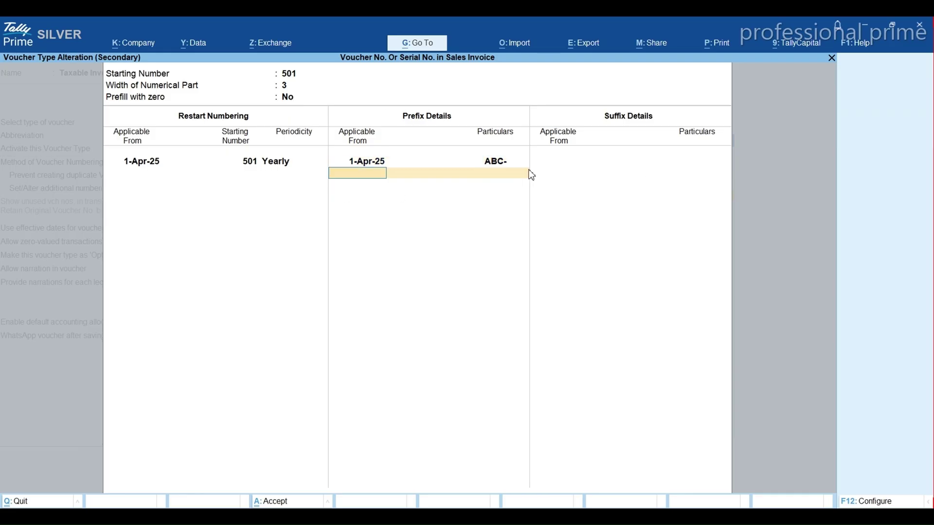
pyautogui.press('Return')
# Step: Add the suffix /2025-26 applicable from 1-Apr-25, and save the voucher type with existing vouchers updated
pyautogui.write('1.4.25')
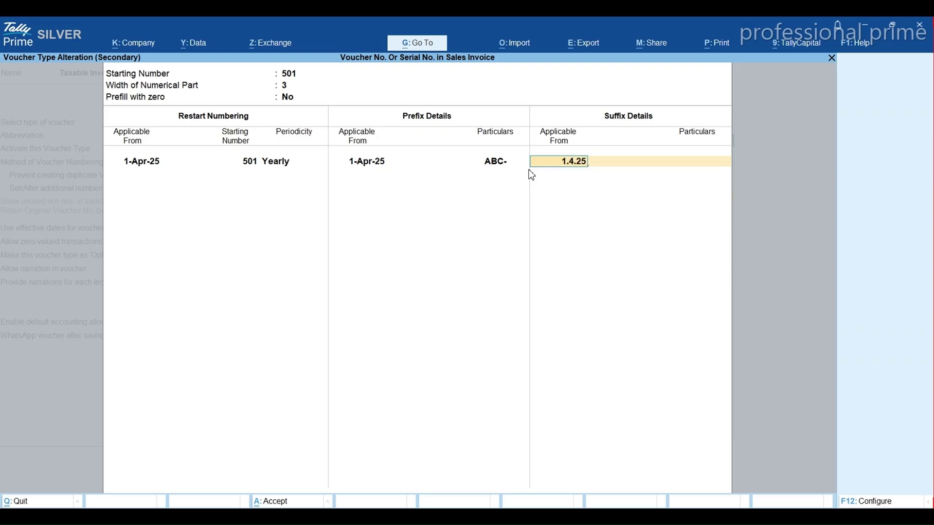
pyautogui.press('Return')
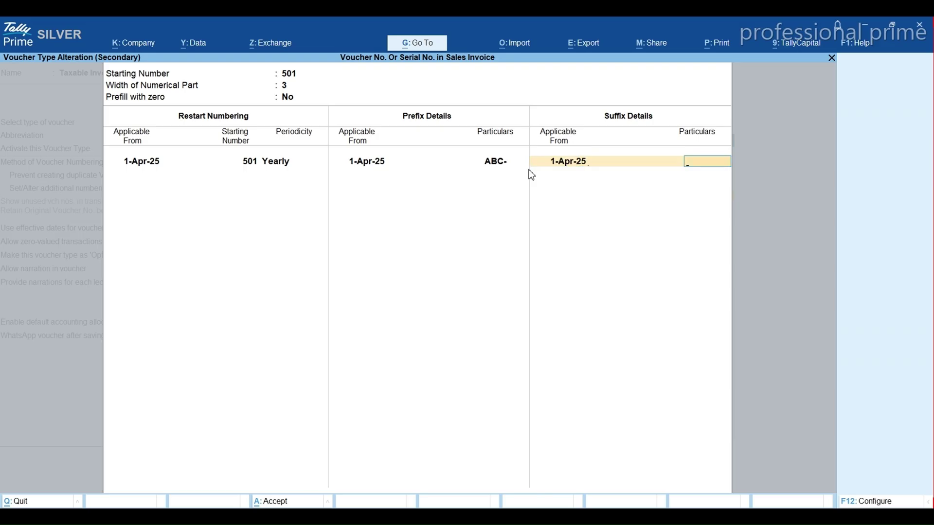
pyautogui.write('/2025.56')
pyautogui.press('BackSpace')
pyautogui.press('BackSpace')
pyautogui.press('BackSpace')
pyautogui.write('-26')
pyautogui.press('Return')
pyautogui.press('Return')
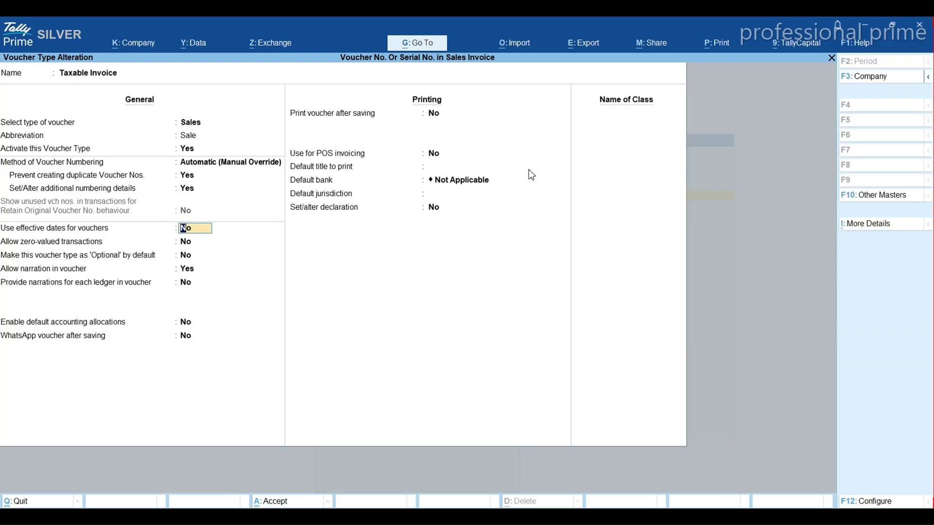
pyautogui.hotkey('ctrl', 'a')
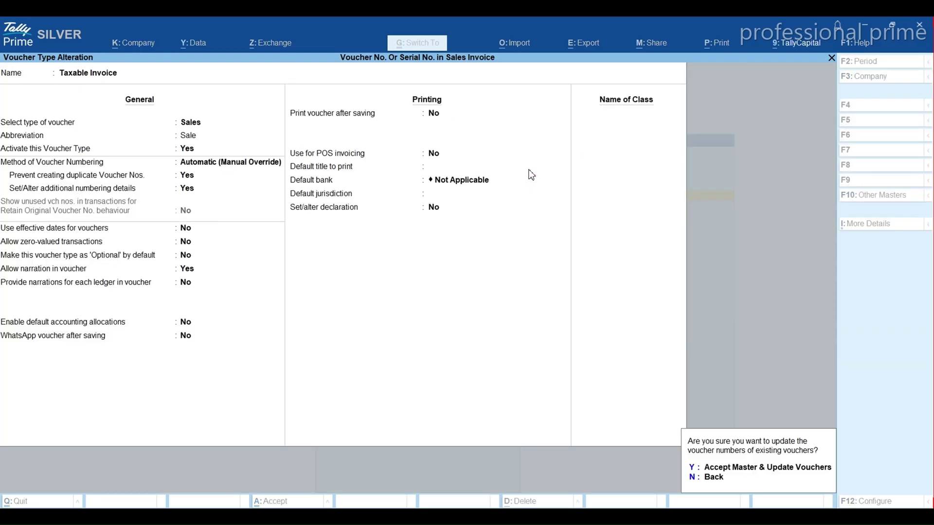
pyautogui.press('y')
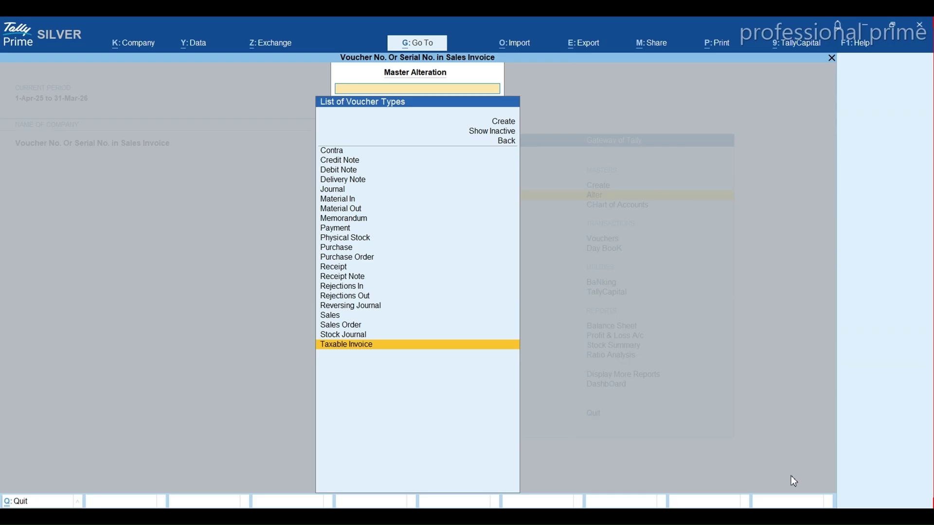
# Step: Open a new Taxable Invoice voucher and examine its voucher number with the prefix and suffix
pyautogui.press('Escape')
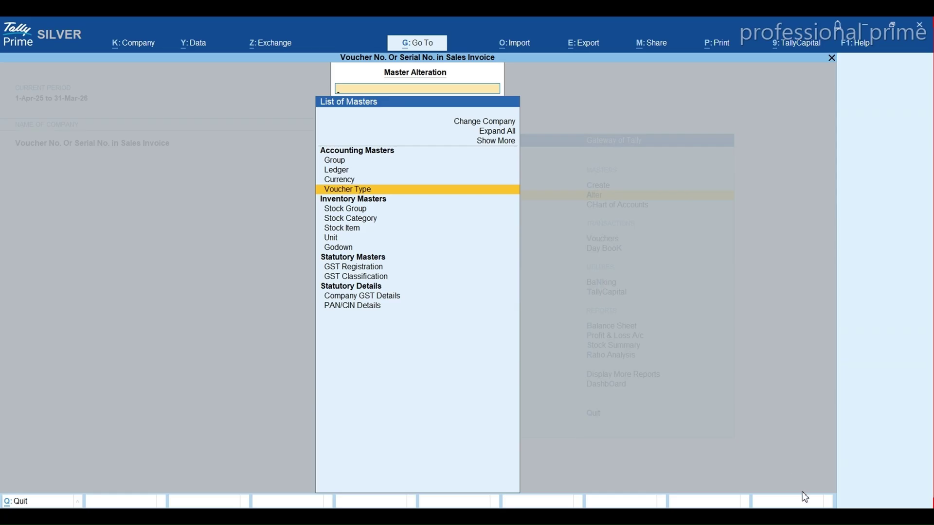
pyautogui.press('Escape')
pyautogui.press('v')
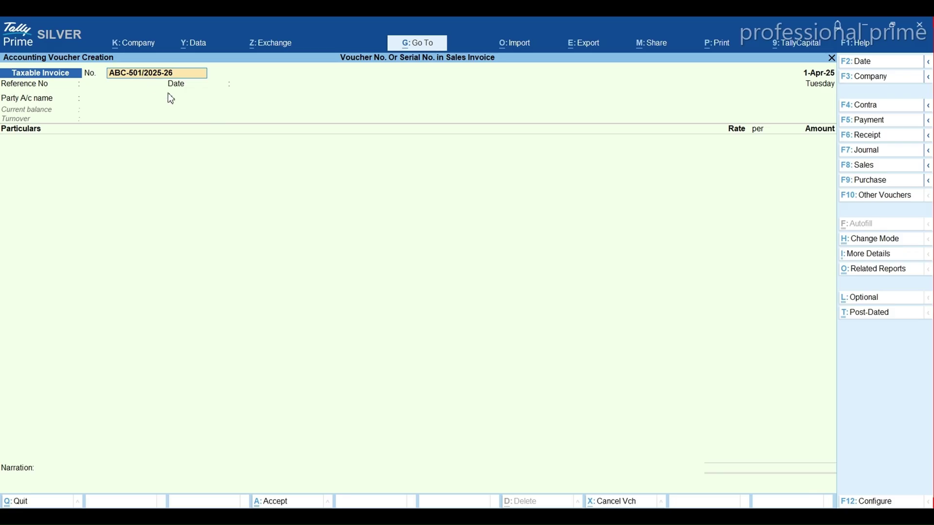
pyautogui.press('Right')
pyautogui.press('Right')
pyautogui.press('Right')
pyautogui.press('Right')
pyautogui.press('Right')
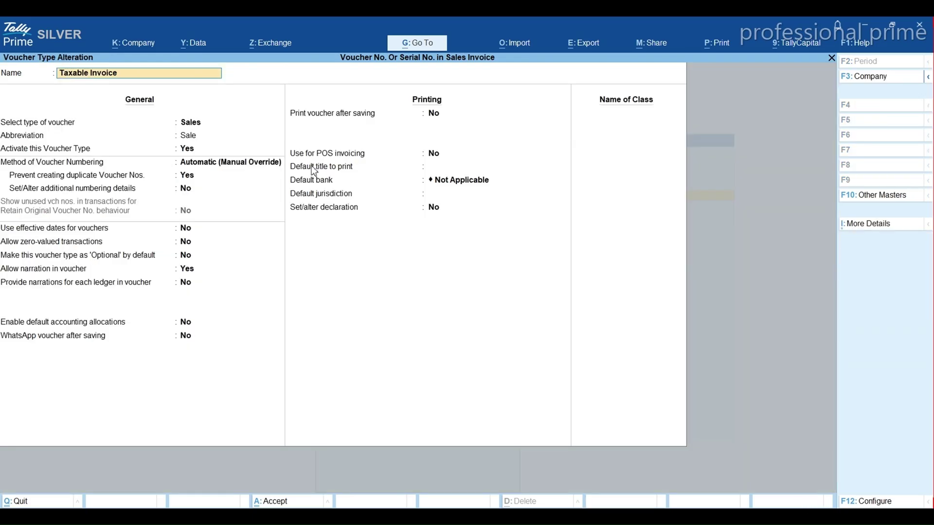
# Step: Set the Taxable Invoice's method of voucher numbering to Automatic and accept the effect on existing transactions
pyautogui.press('Return')
pyautogui.press('Return')
pyautogui.press('Return')
pyautogui.press('Up')
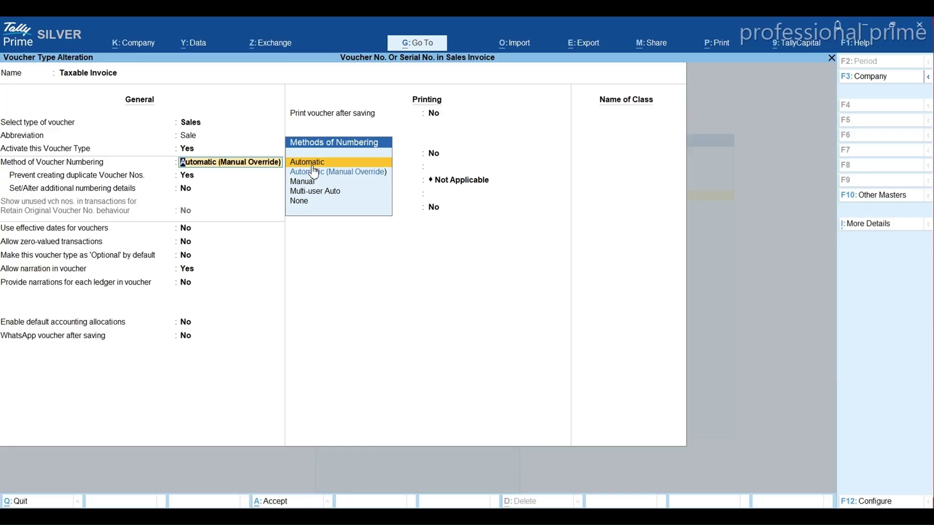
pyautogui.press('Return')
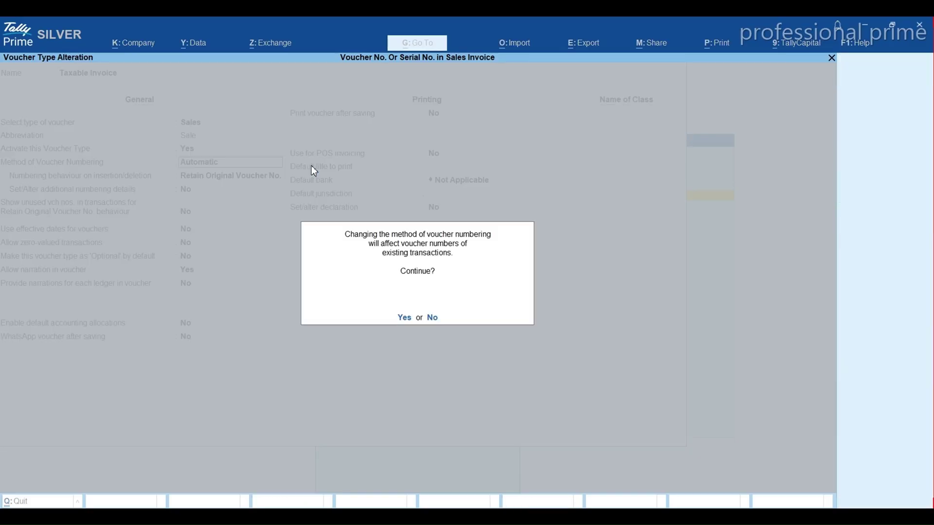
pyautogui.press('y')
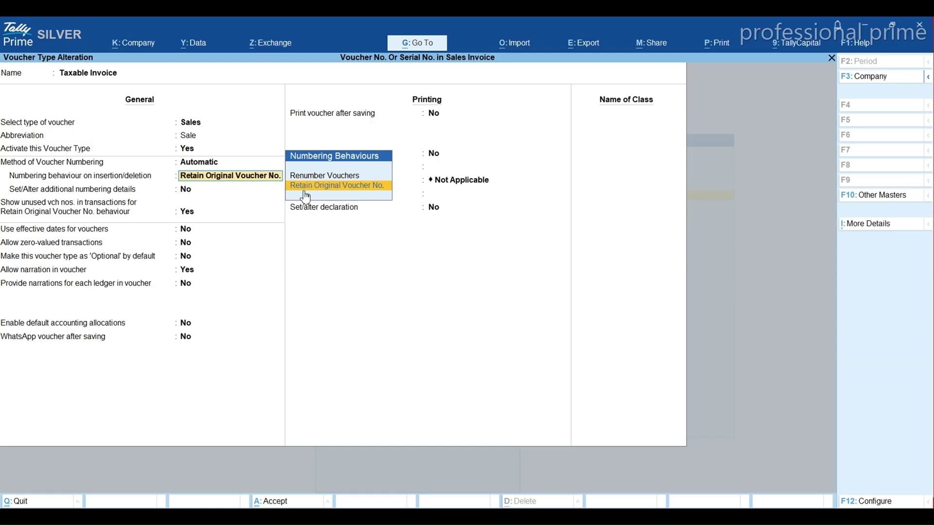
# Step: Keep Retain Original Voucher No. as the numbering behaviour and open the additional numbering details by setting them to Yes
pyautogui.press('Return')
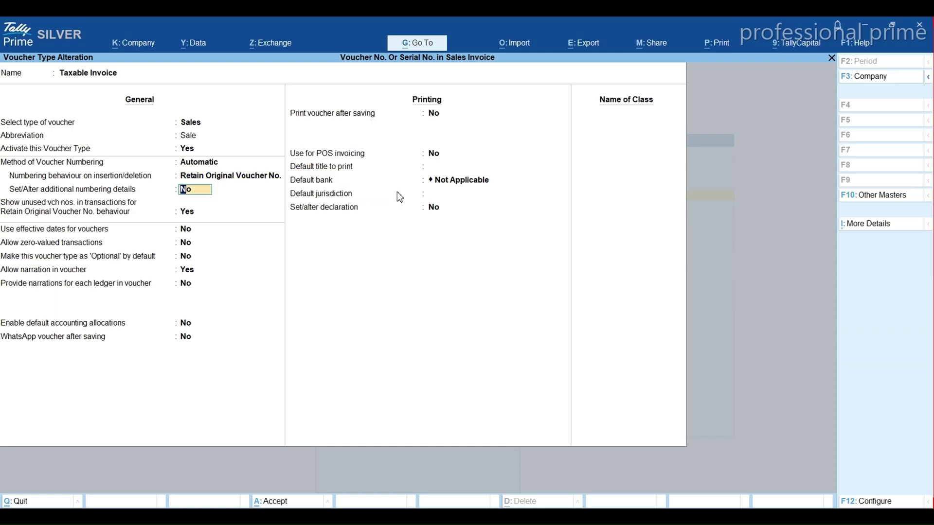
pyautogui.write('y')
pyautogui.press('Return')
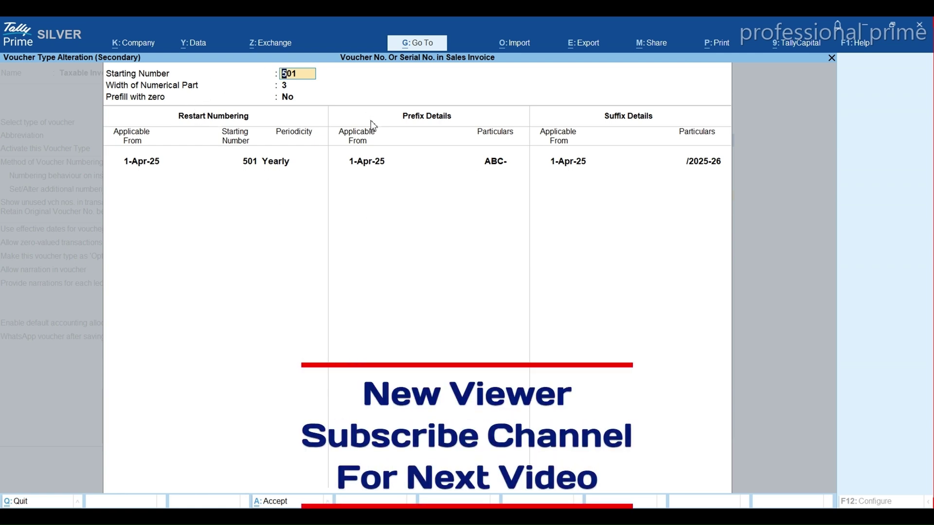
# Step: Accept the additional numbering details as they are and save the Taxable Invoice voucher type, updating the existing vouchers
pyautogui.press('ctrl')
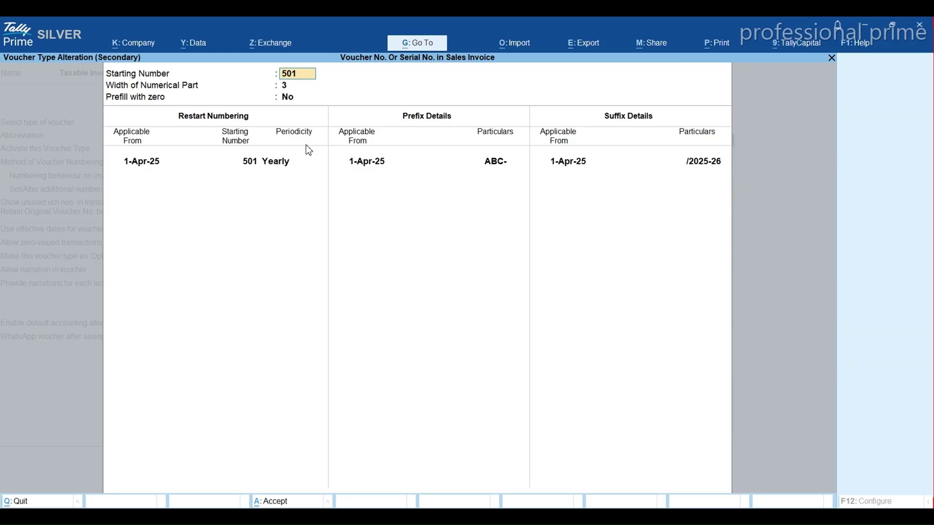
pyautogui.hotkey('ctrl', 'a')
pyautogui.hotkey('ctrl', 'a')
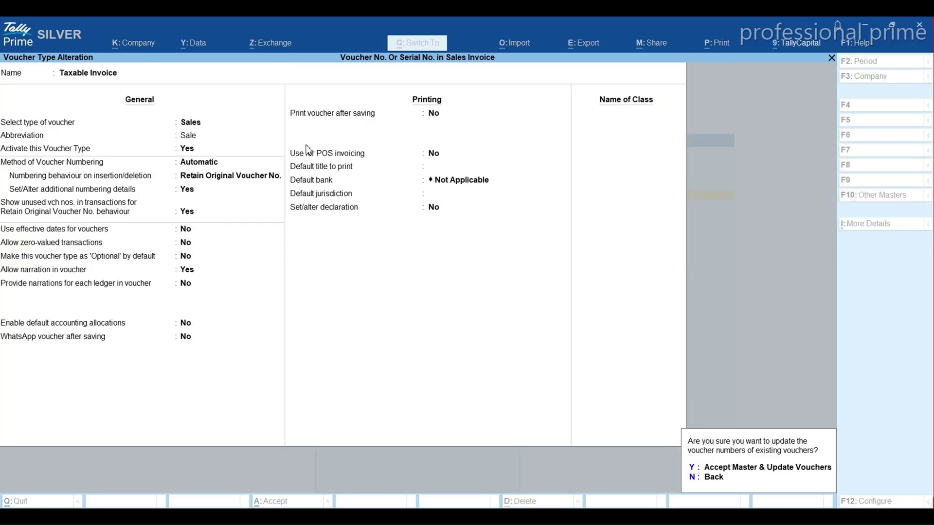
pyautogui.press('y')
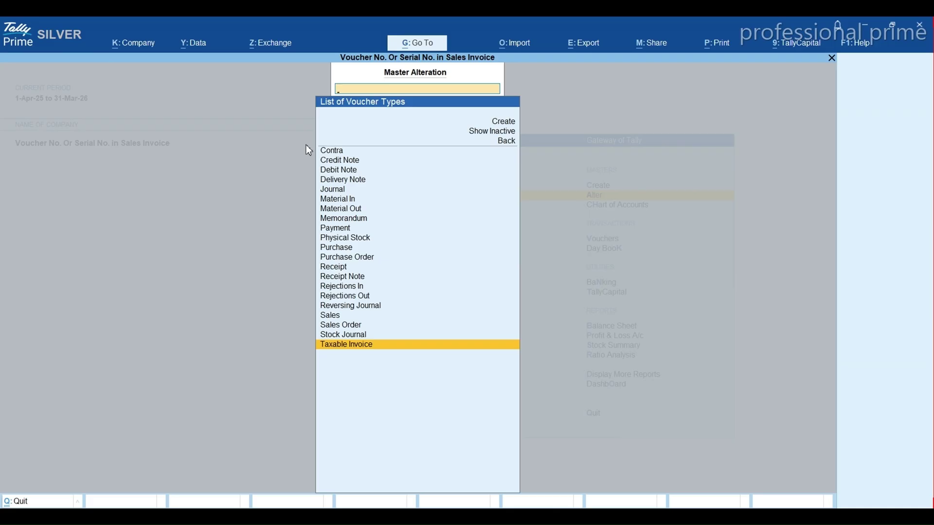
# Step: Return to the Gateway of Tally and open a new Taxable Invoice voucher to check its automatic number
pyautogui.press('Escape')
pyautogui.press('Escape')
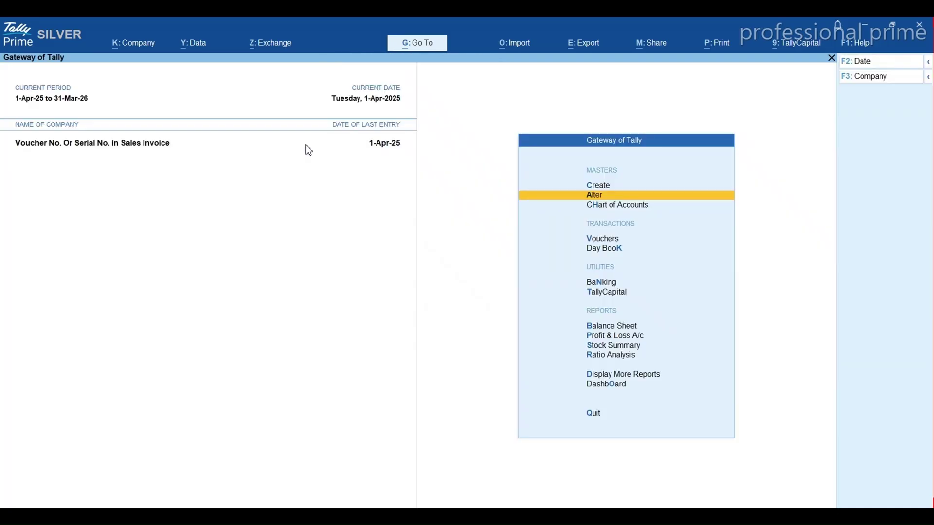
pyautogui.press('v')
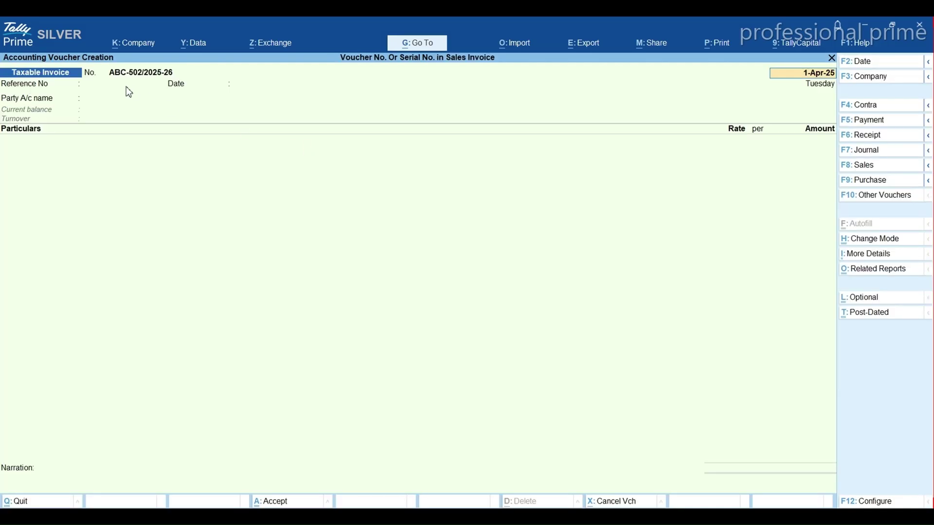